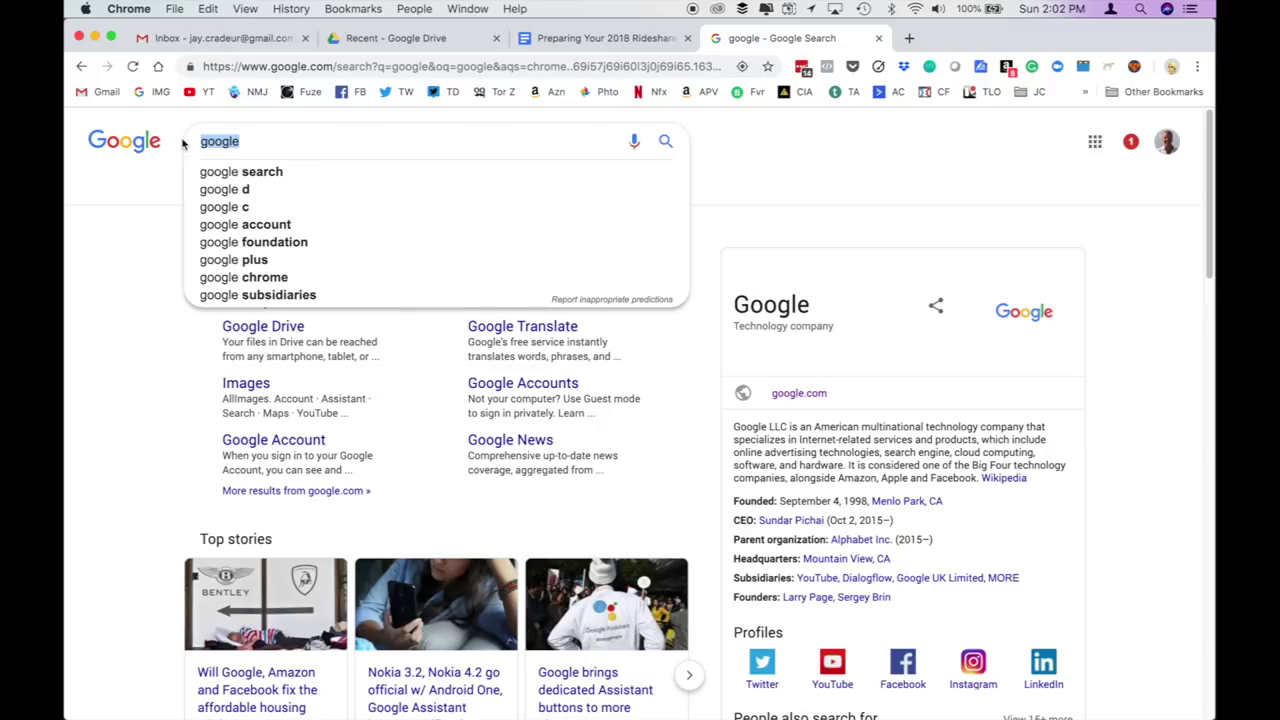
# Step: Search Google for "2018 turbo tax home and business mac download" and view the $19.00 AllDealUS download offer
pyautogui.write('2018')
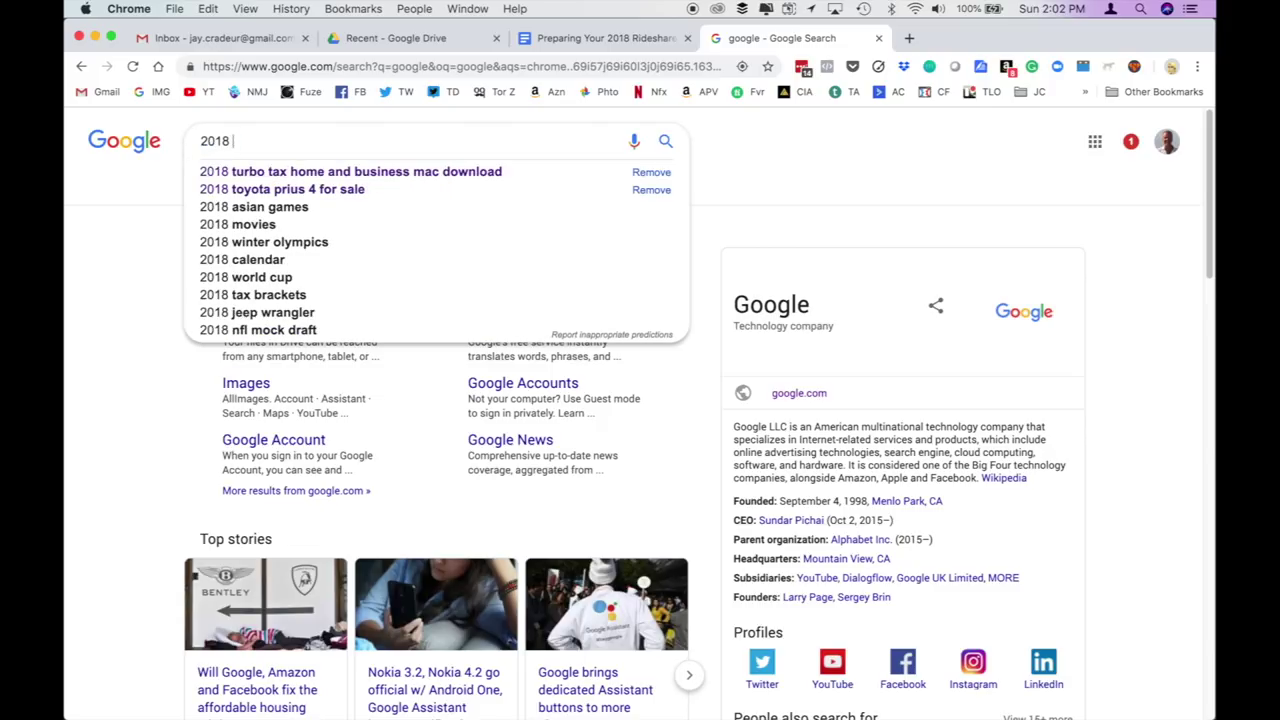
pyautogui.click(307, 172)
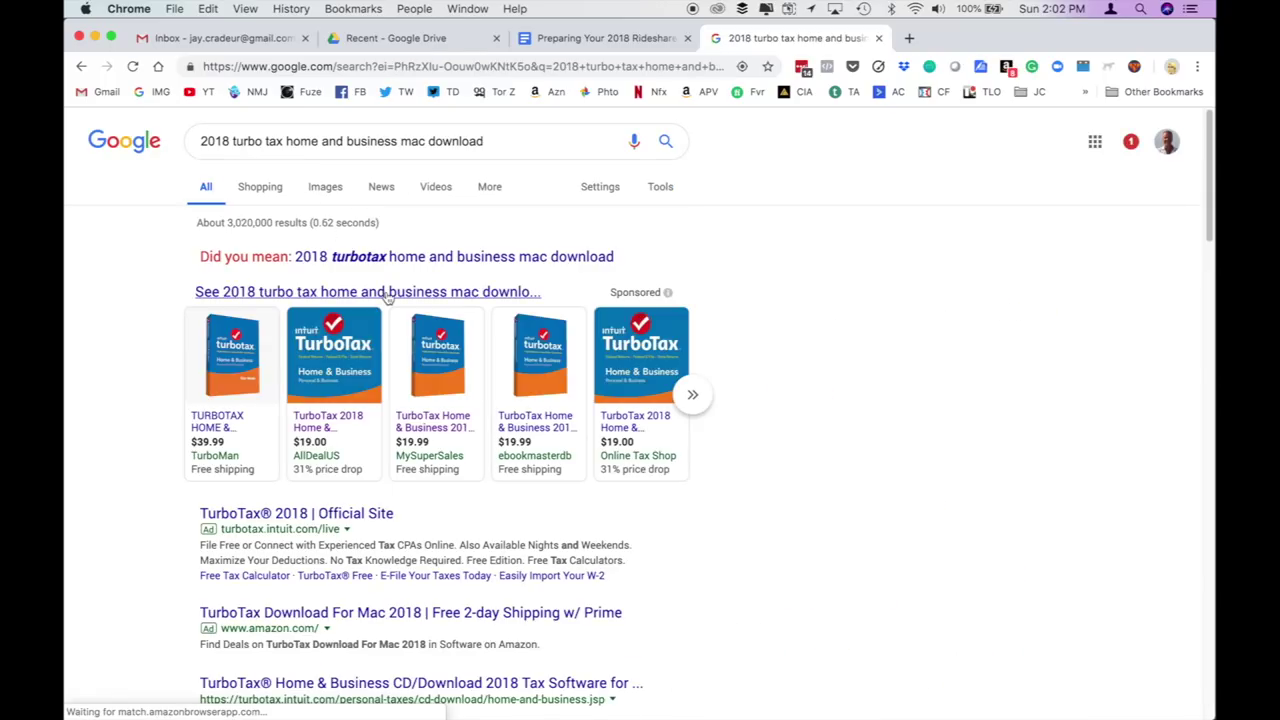
pyautogui.moveTo(325, 465)
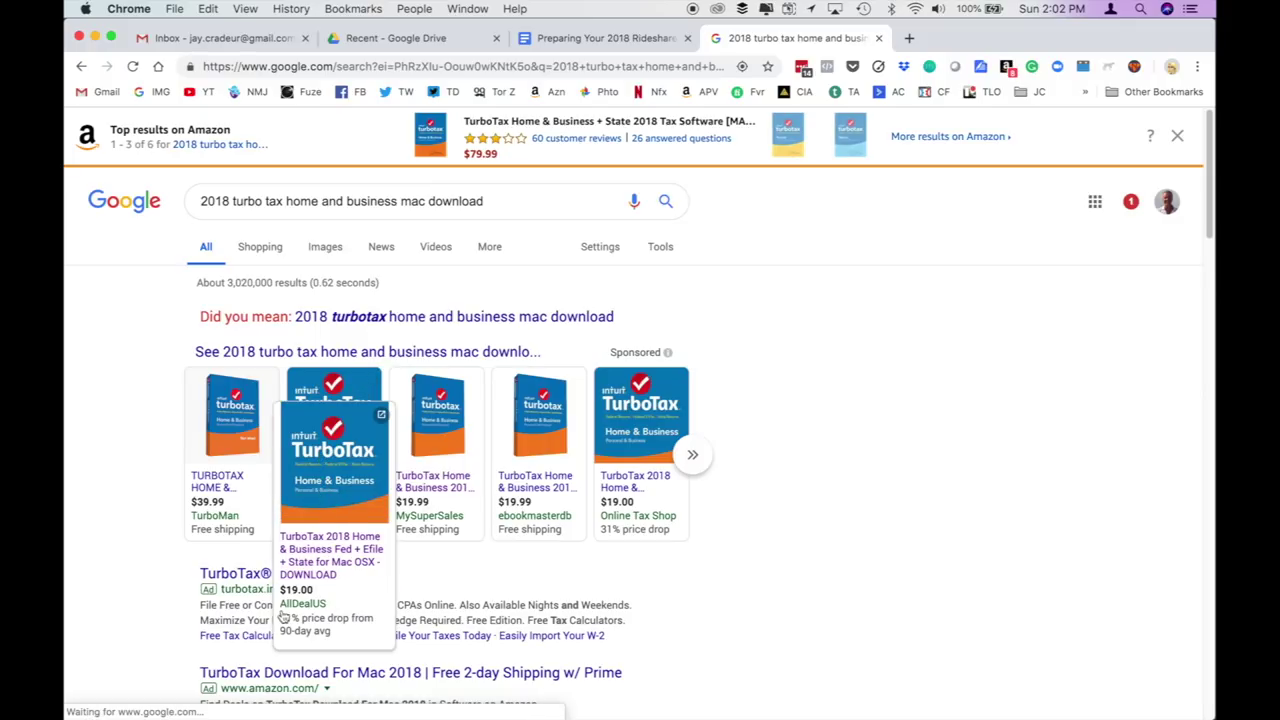
pyautogui.click(322, 479)
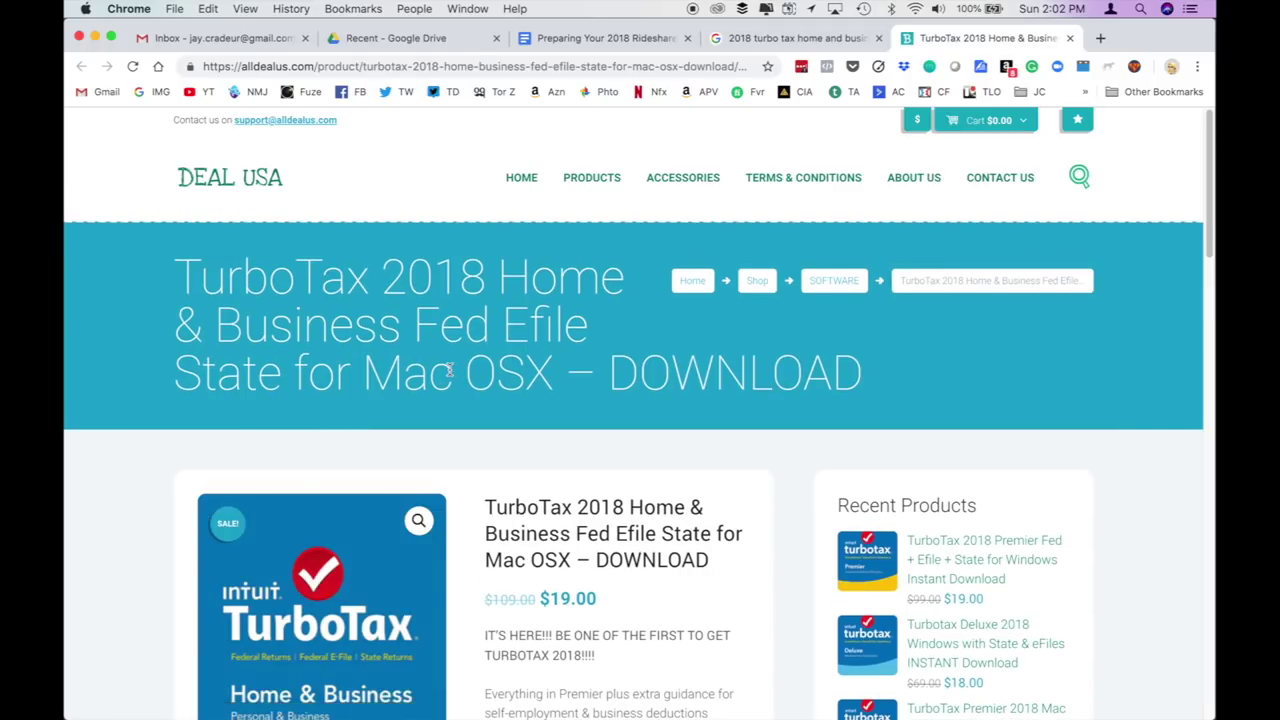
pyautogui.scroll(-5, 449, 370)
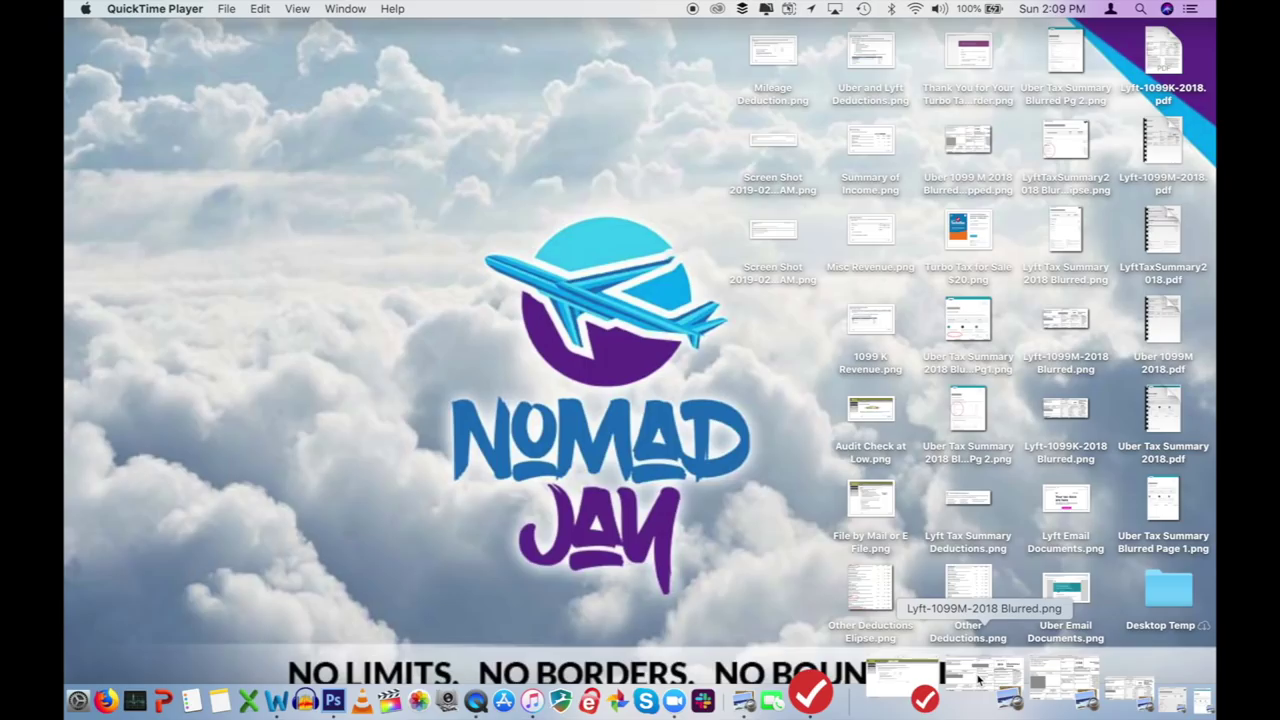
# Step: Open the Lyft 1099-MISC, Uber 1099-MISC and Lyft 1099-K form images for 2018 and review them
pyautogui.click(978, 680)
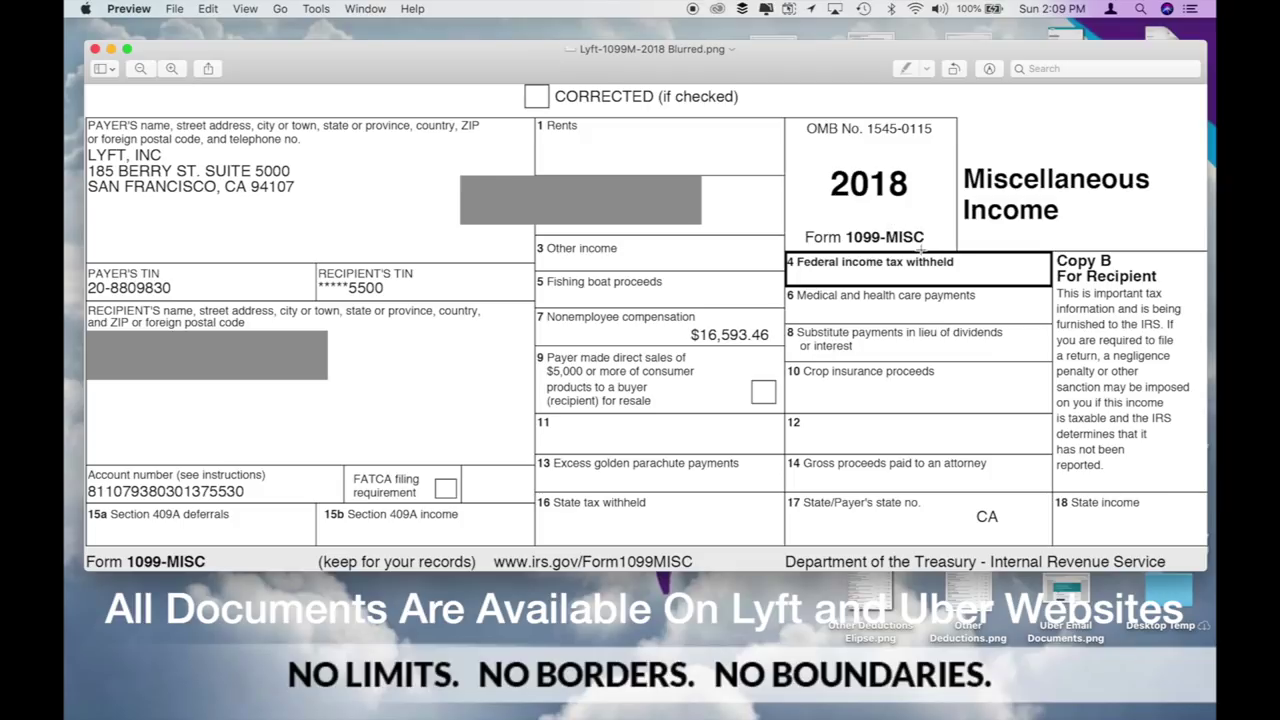
pyautogui.moveTo(1012, 696)
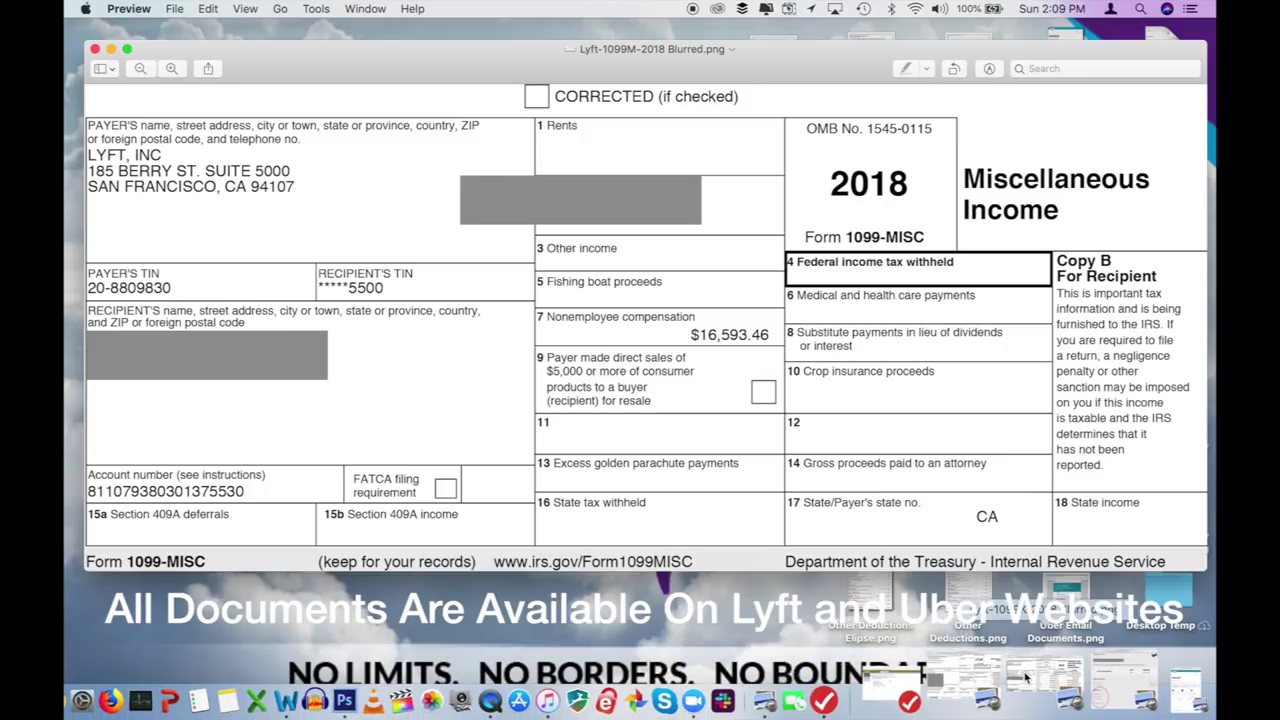
pyautogui.click(1018, 675)
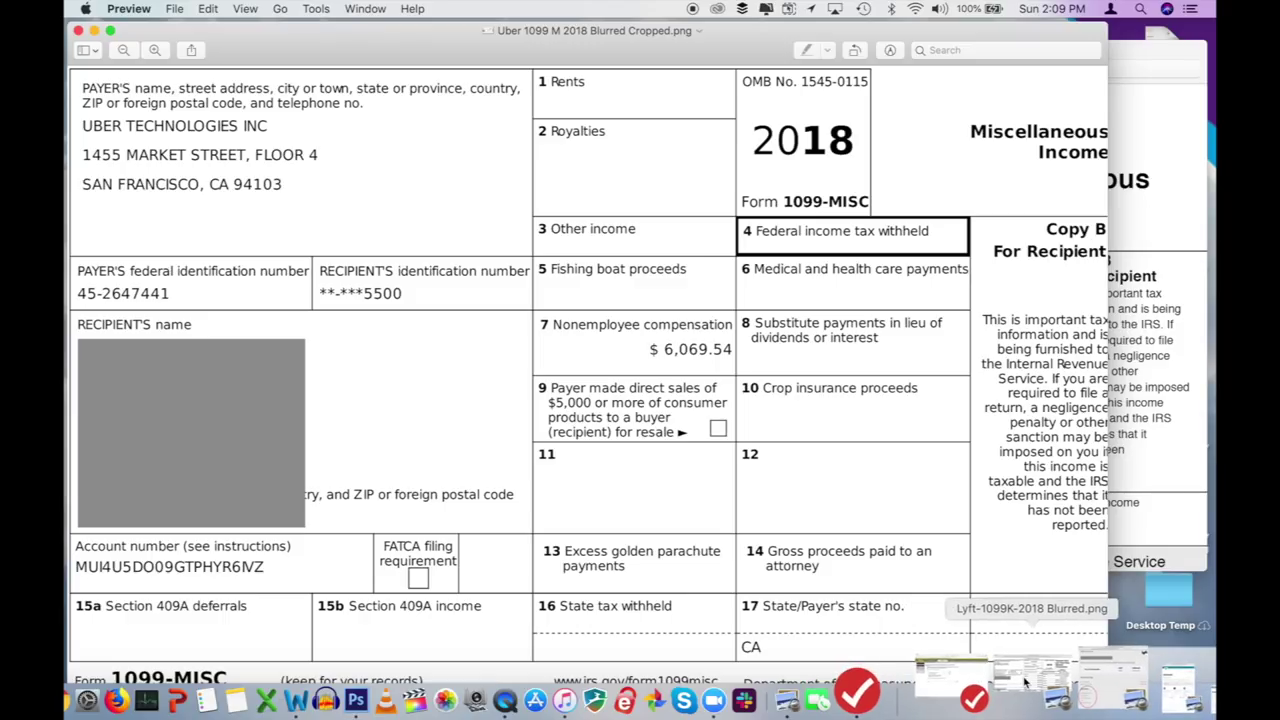
pyautogui.click(1020, 680)
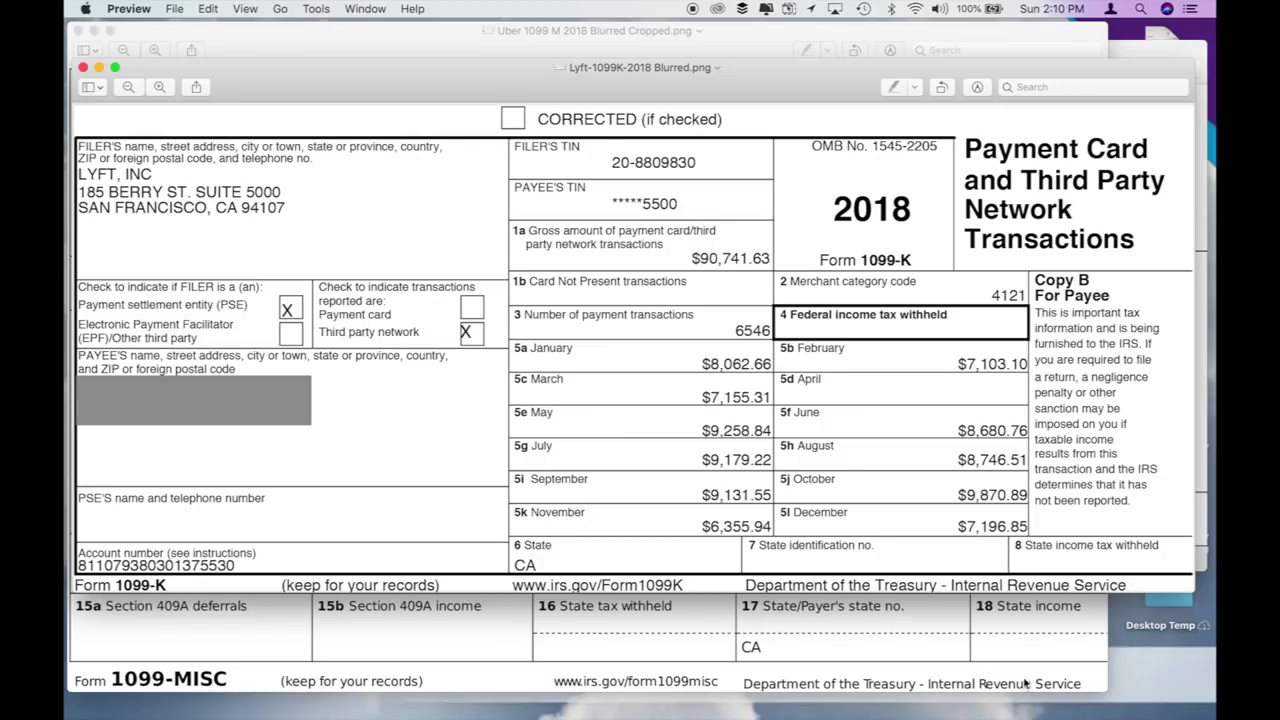
pyautogui.click(1007, 644)
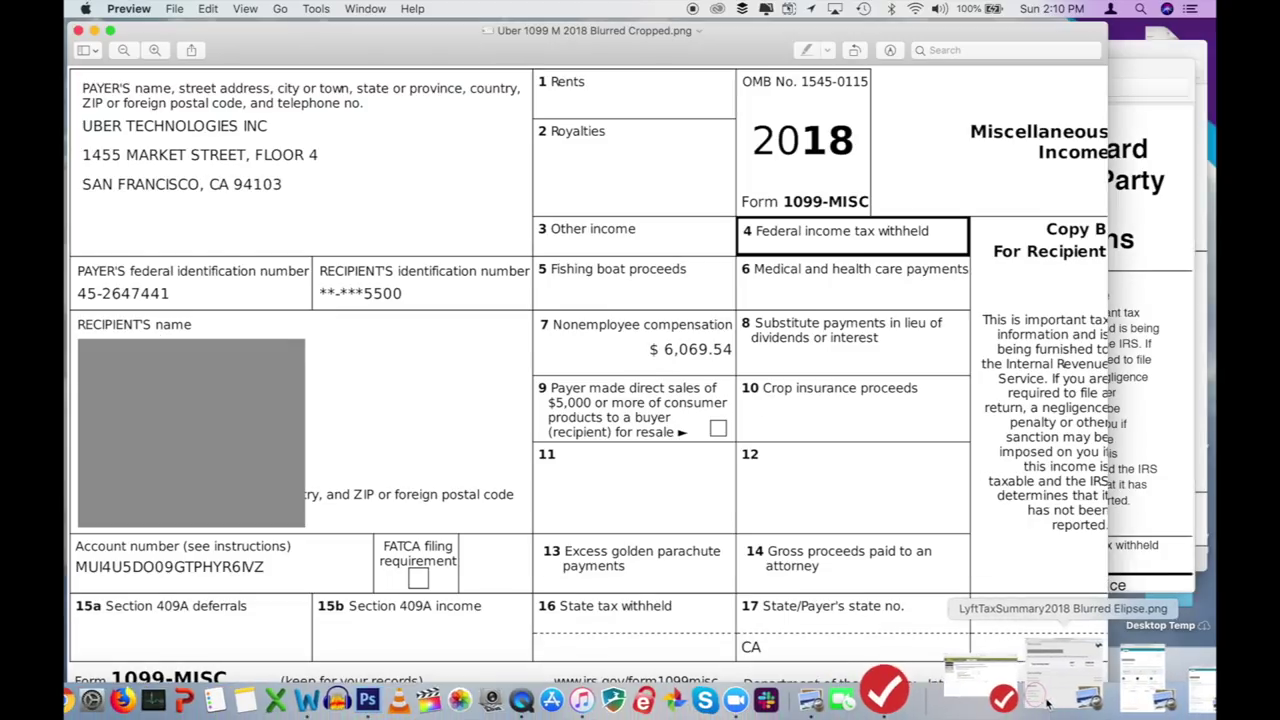
# Step: Open the Lyft 2018 tax summary and both pages of the Uber tax summary to review earnings and expenses
pyautogui.click(1045, 686)
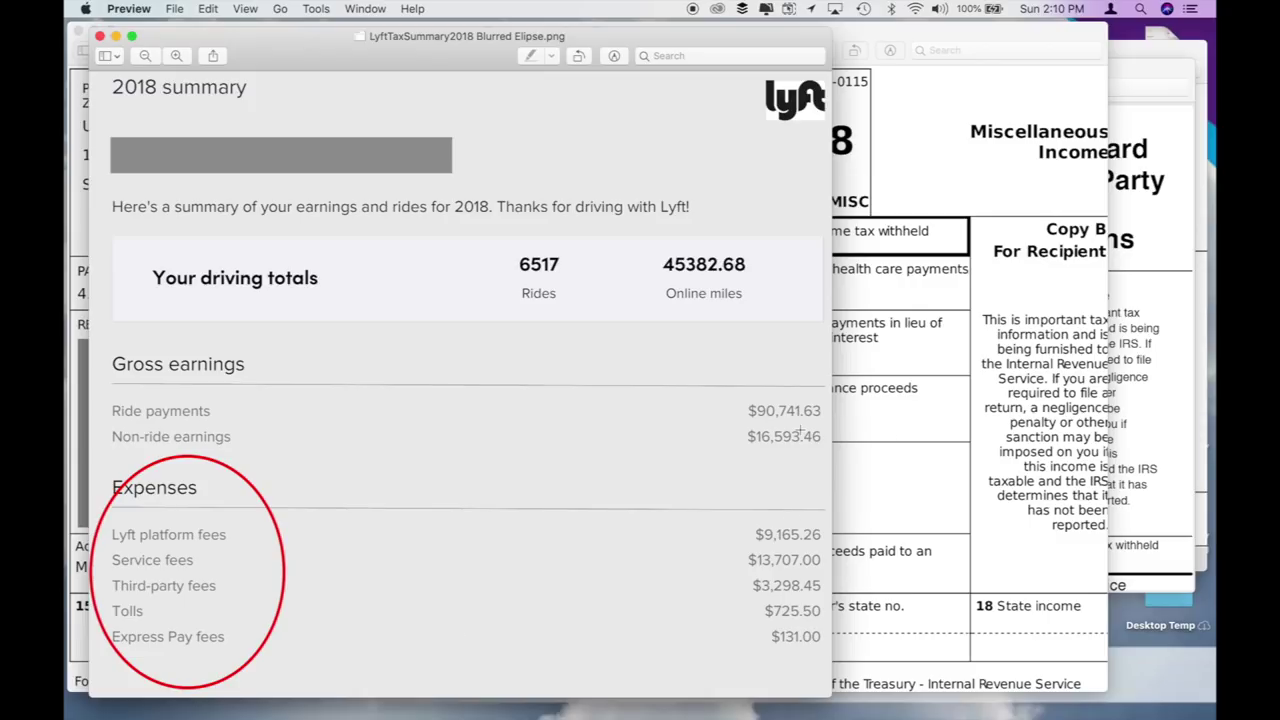
pyautogui.moveTo(1020, 700)
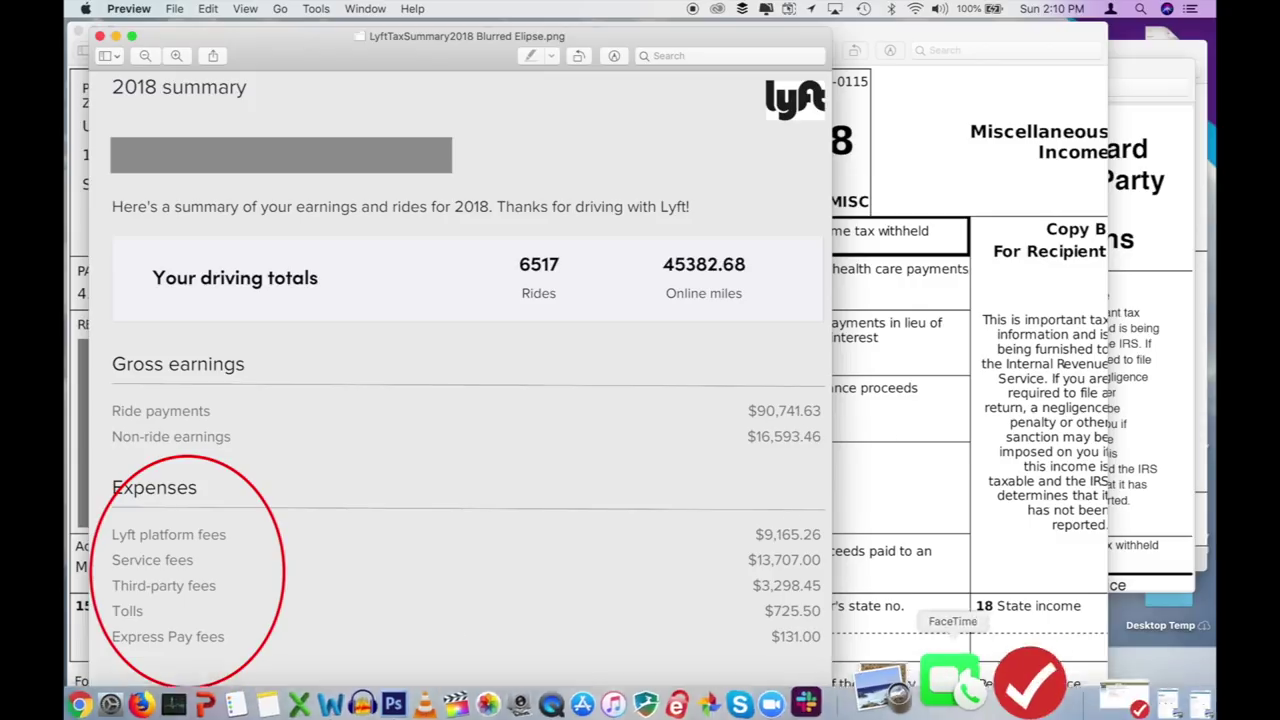
pyautogui.click(1074, 684)
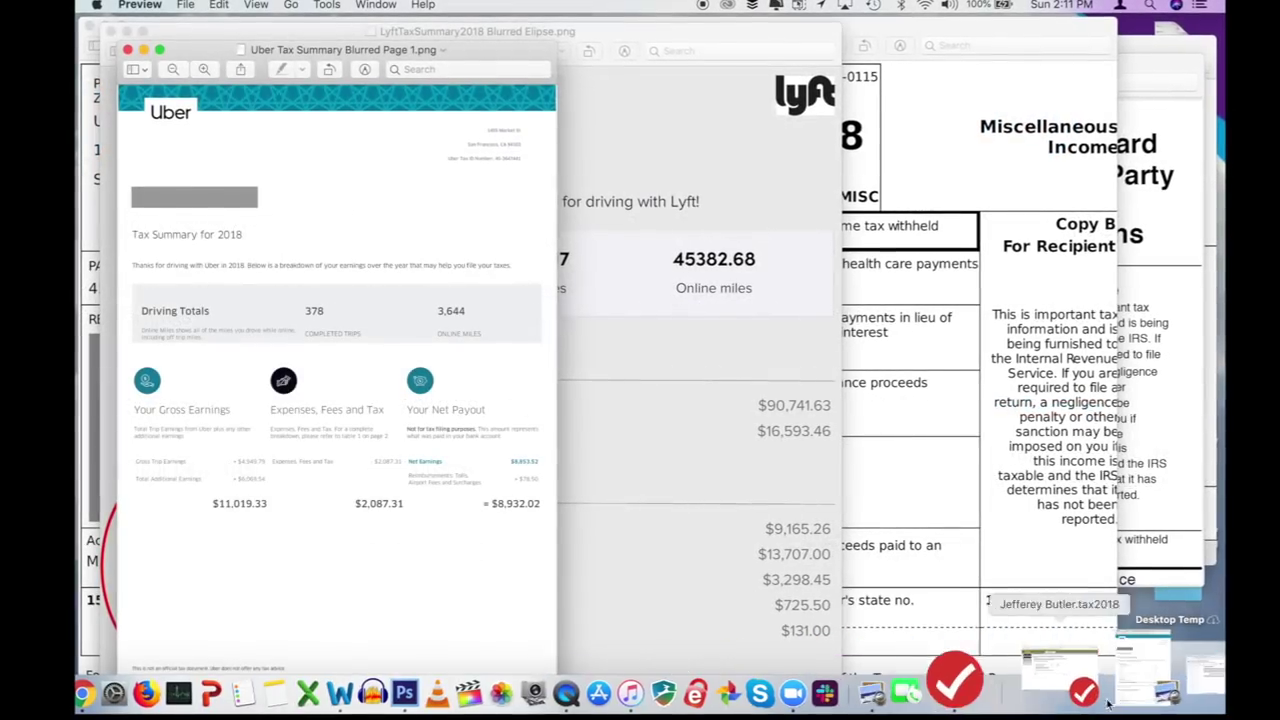
pyautogui.click(1121, 685)
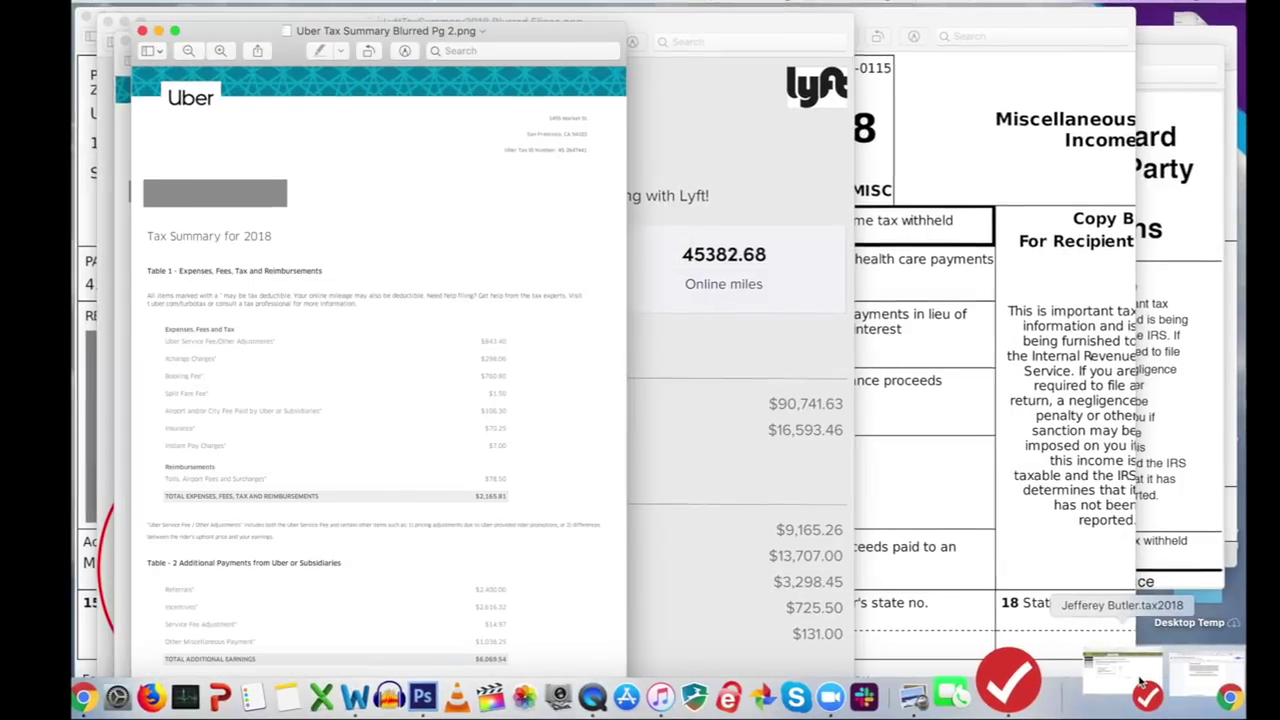
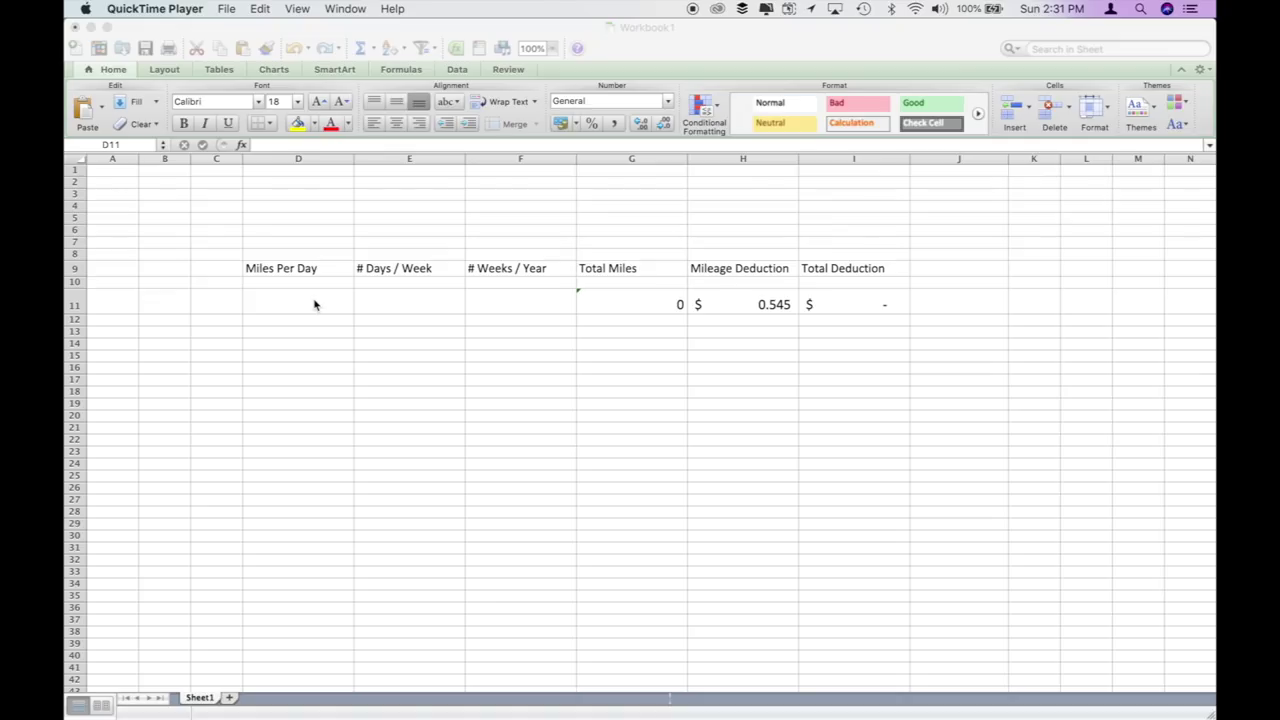
# Step: Switch to Excel, enter 250 miles per day, 5 days per week and 46 weeks per year in row 11, and highlight the Total Deduction cell yellow
pyautogui.click(314, 304)
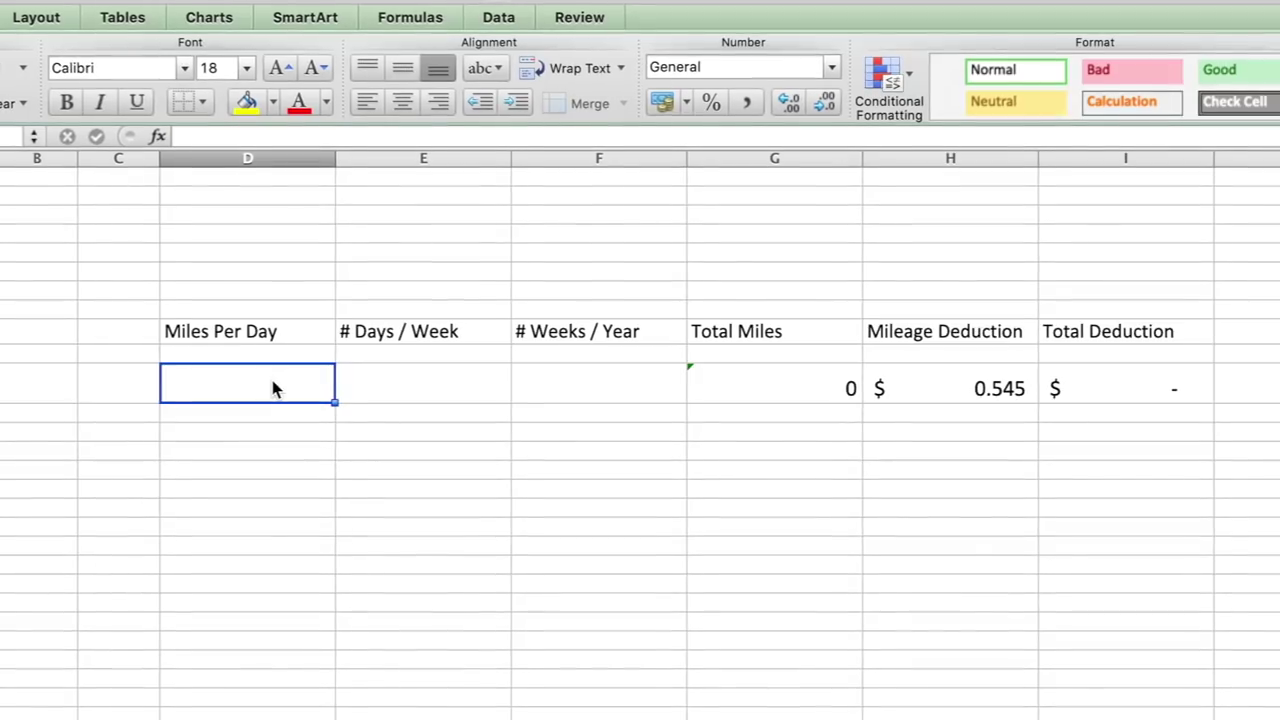
pyautogui.write('250')
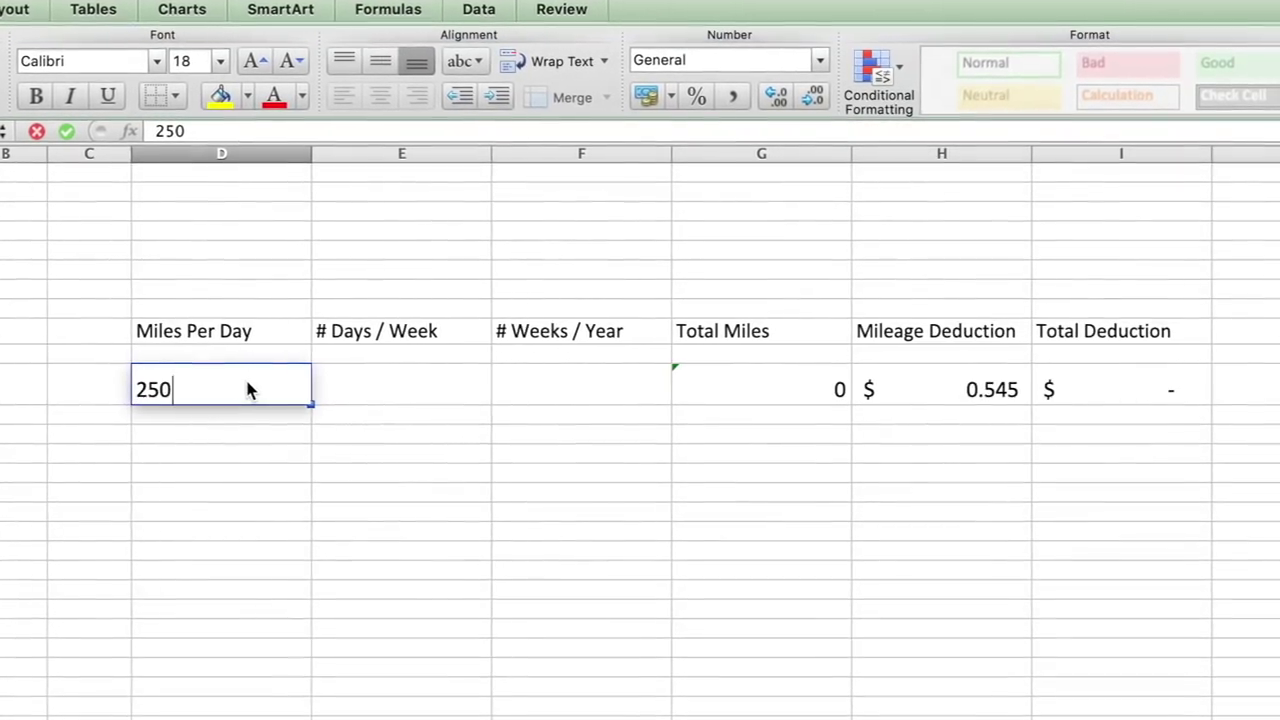
pyautogui.press('Tab')
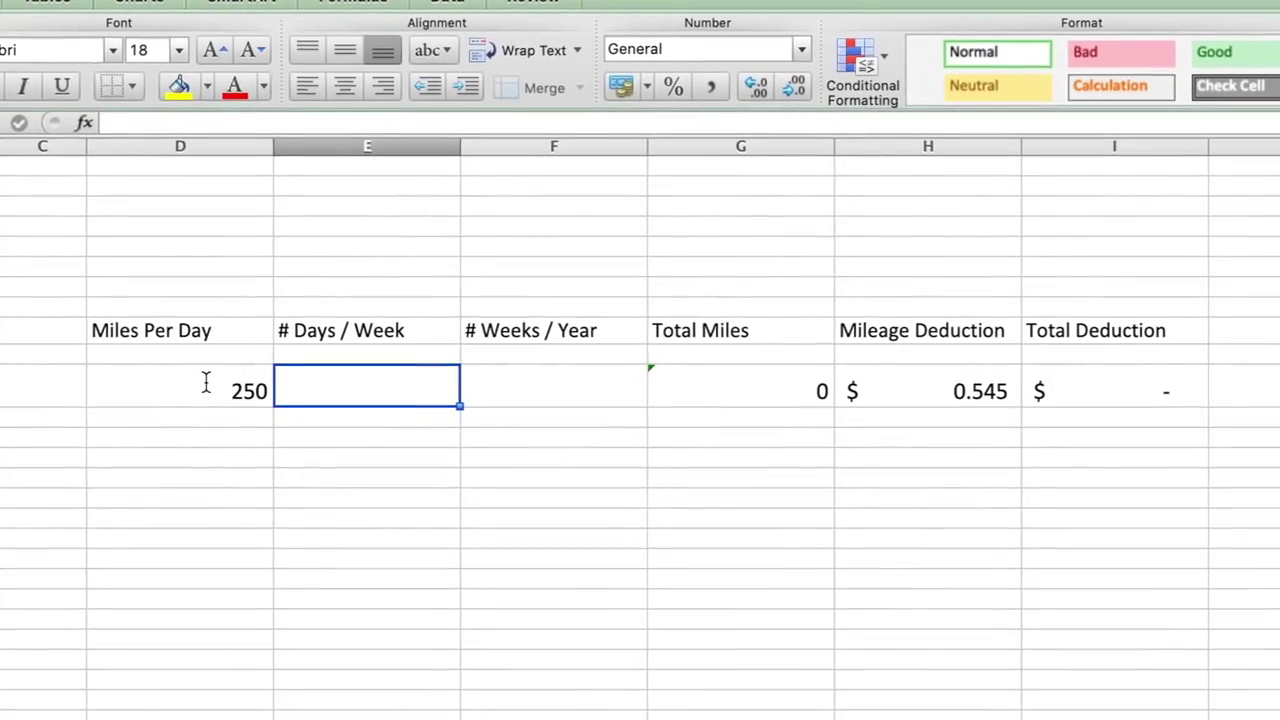
pyautogui.write('5')
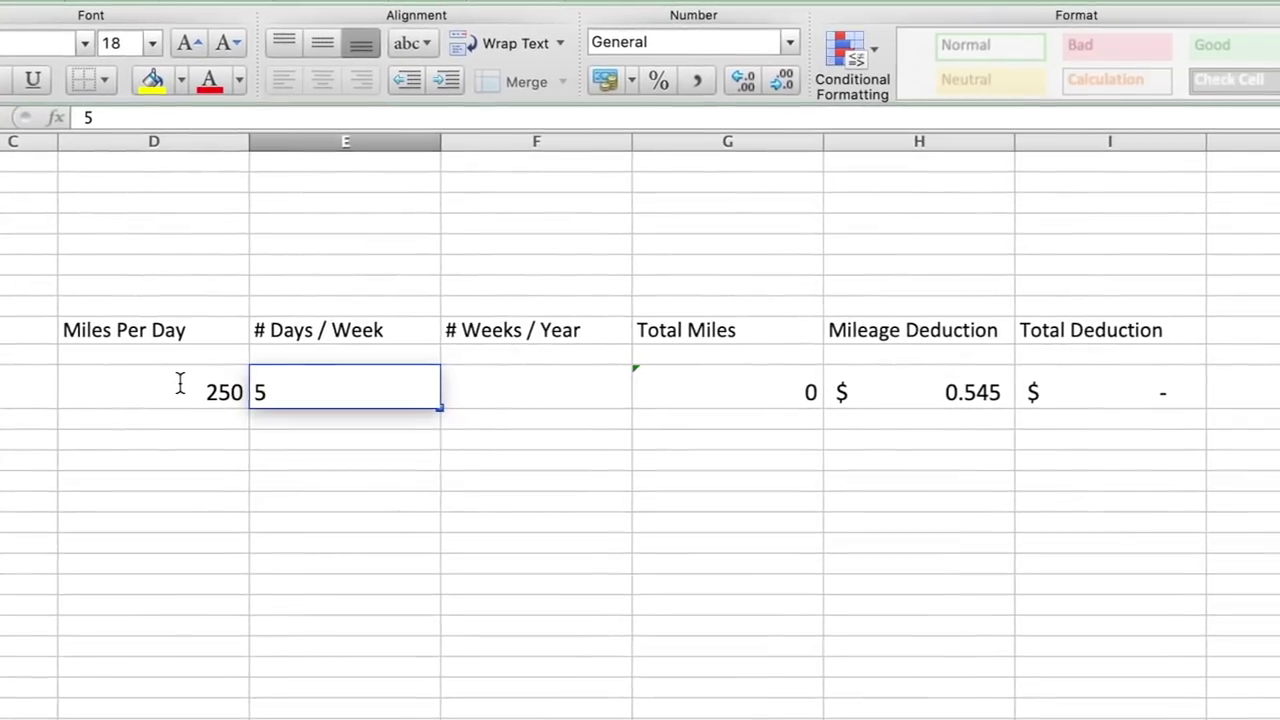
pyautogui.hotkey('ctrl', 'Return')
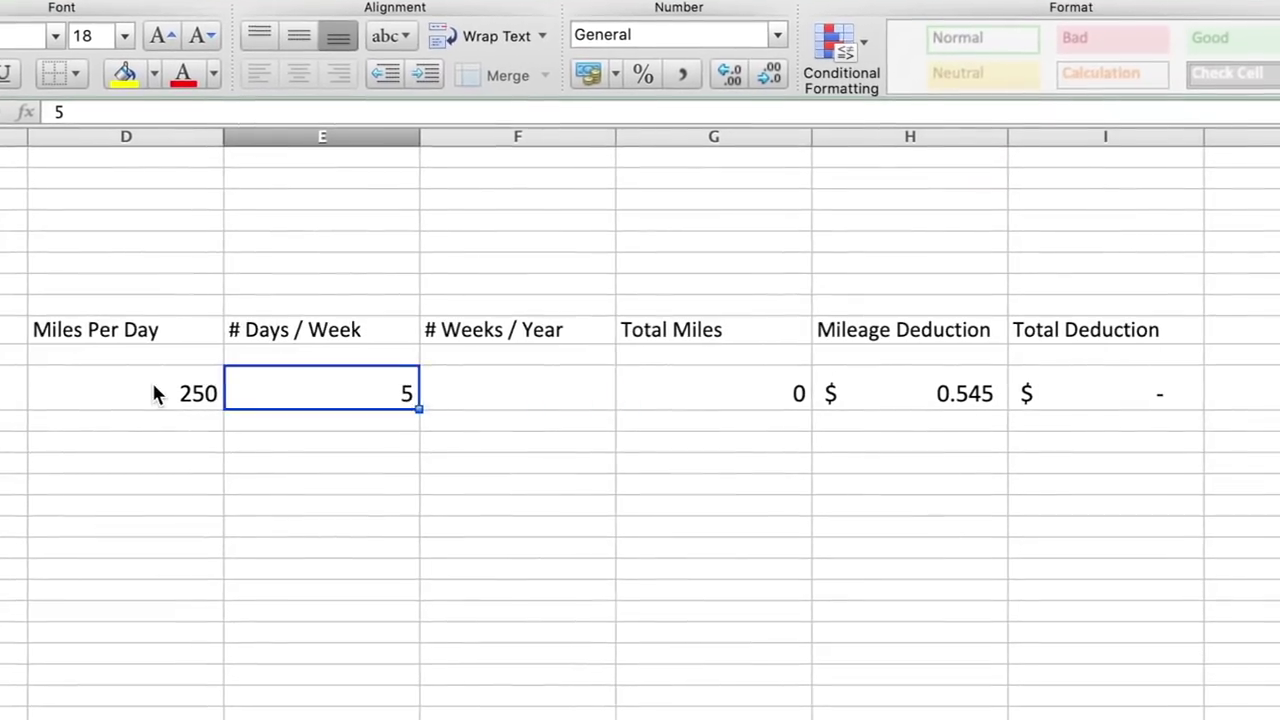
pyautogui.press('Tab')
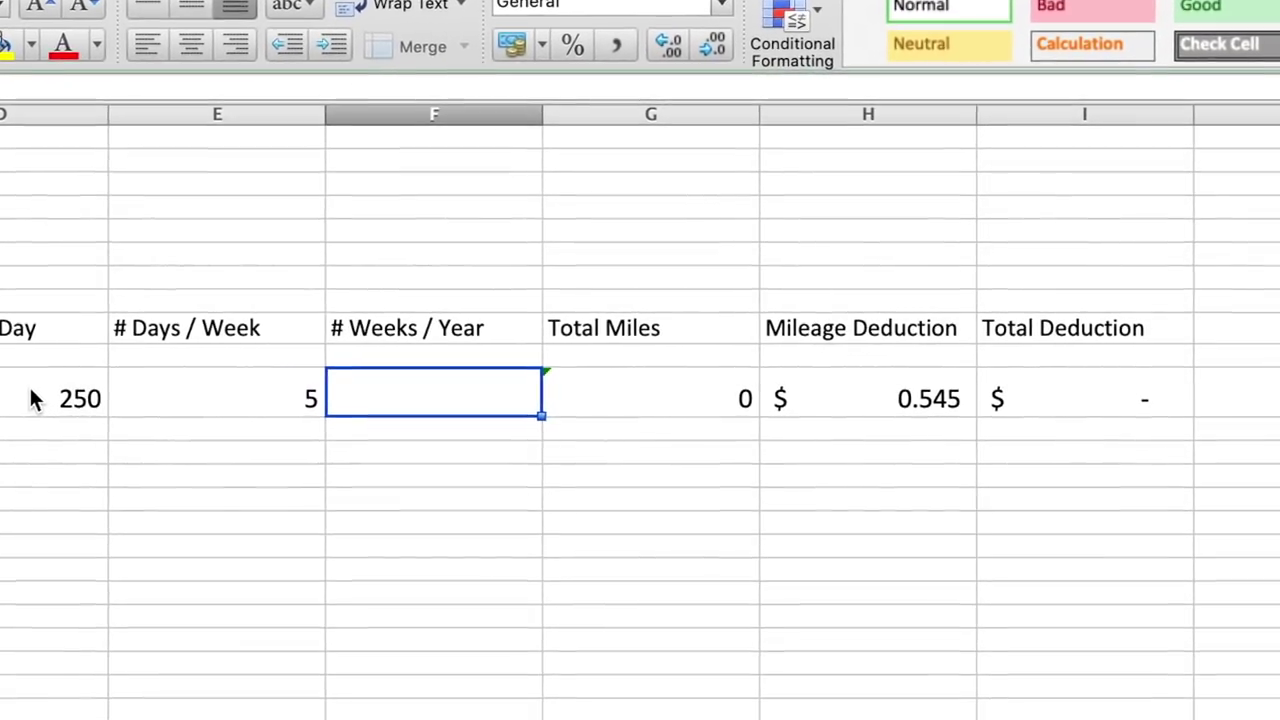
pyautogui.write('46')
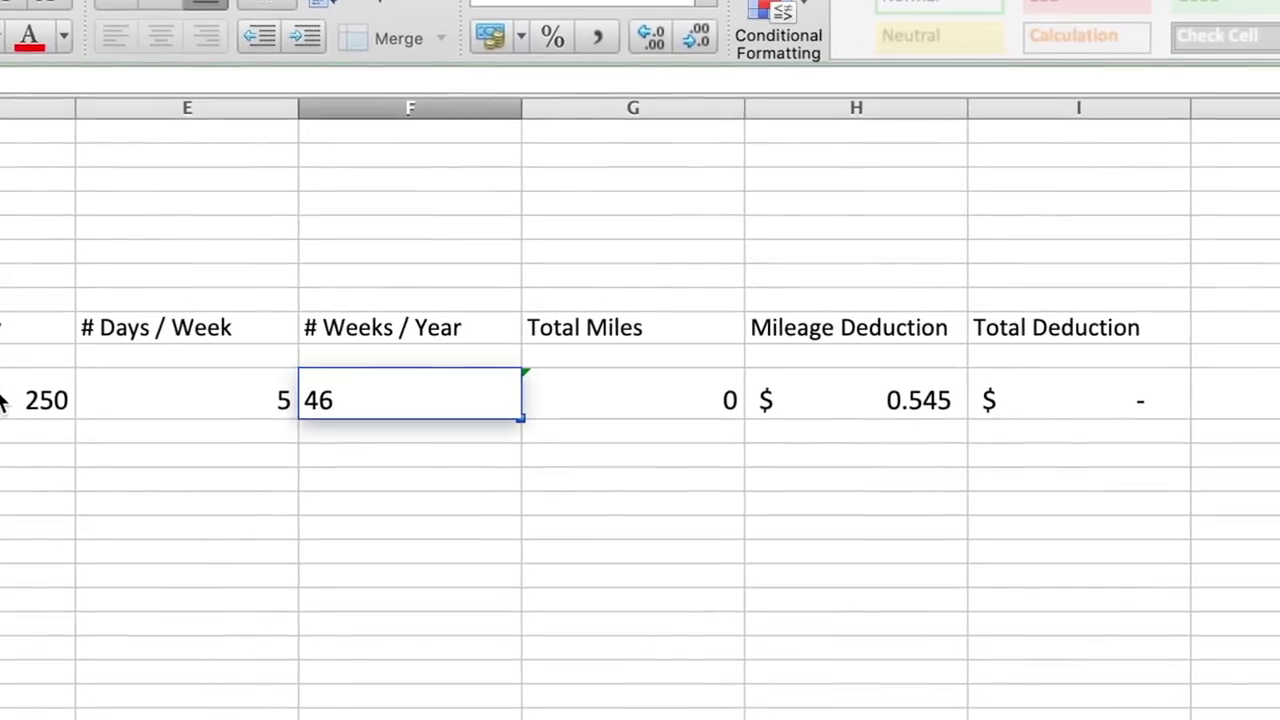
pyautogui.hotkey('ctrl', 'Return')
pyautogui.press('Right')
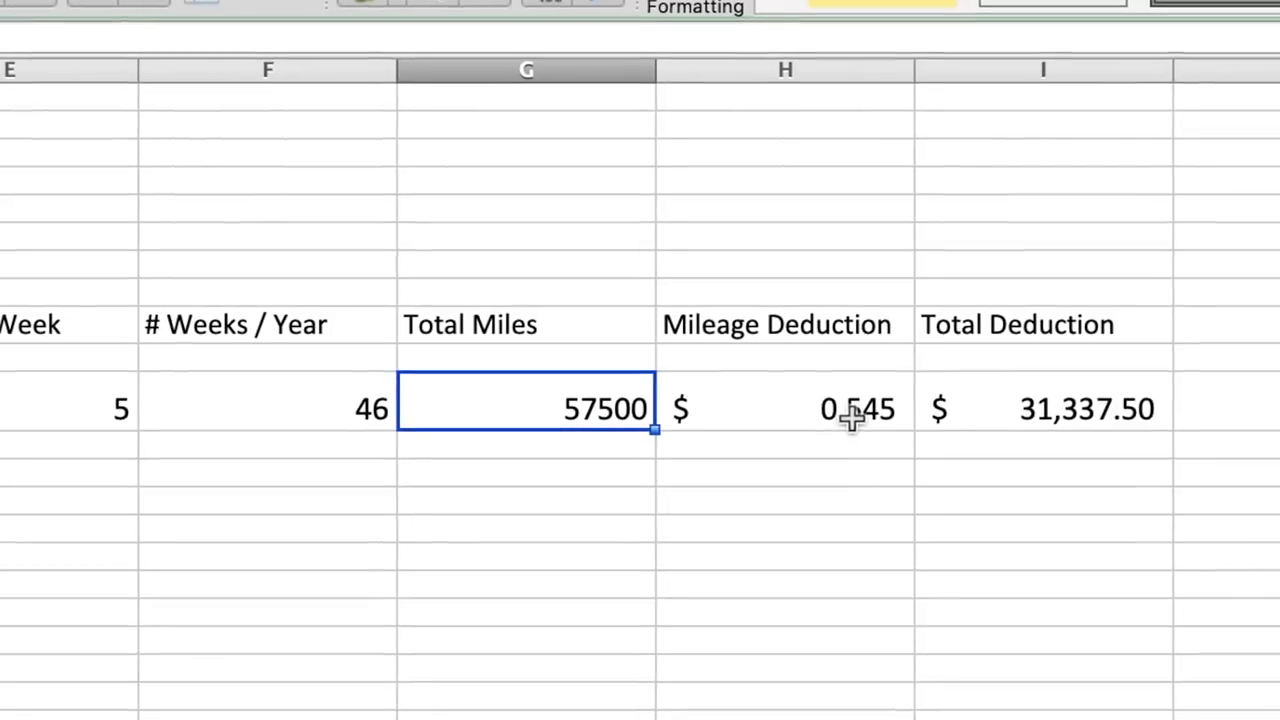
pyautogui.click(1025, 409)
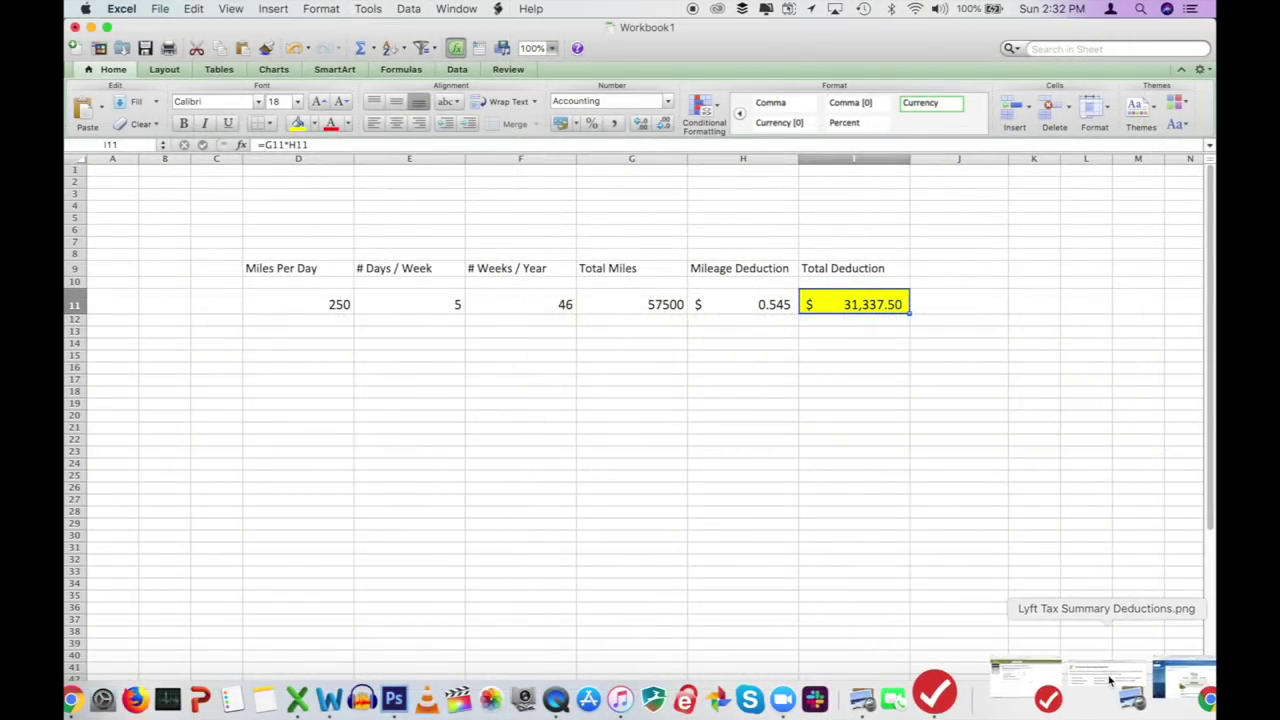
# Step: Open the Lyft Tax Summary Deductions image to review the common operating expenses
pyautogui.click(1109, 681)
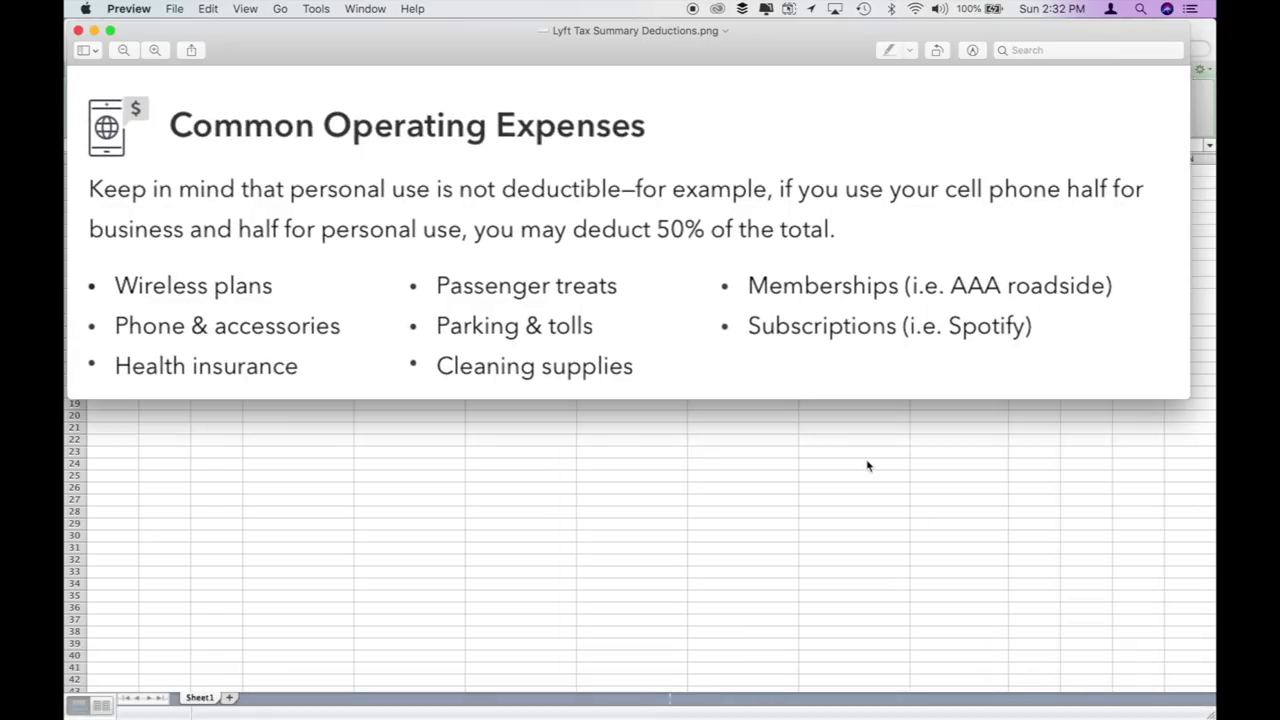
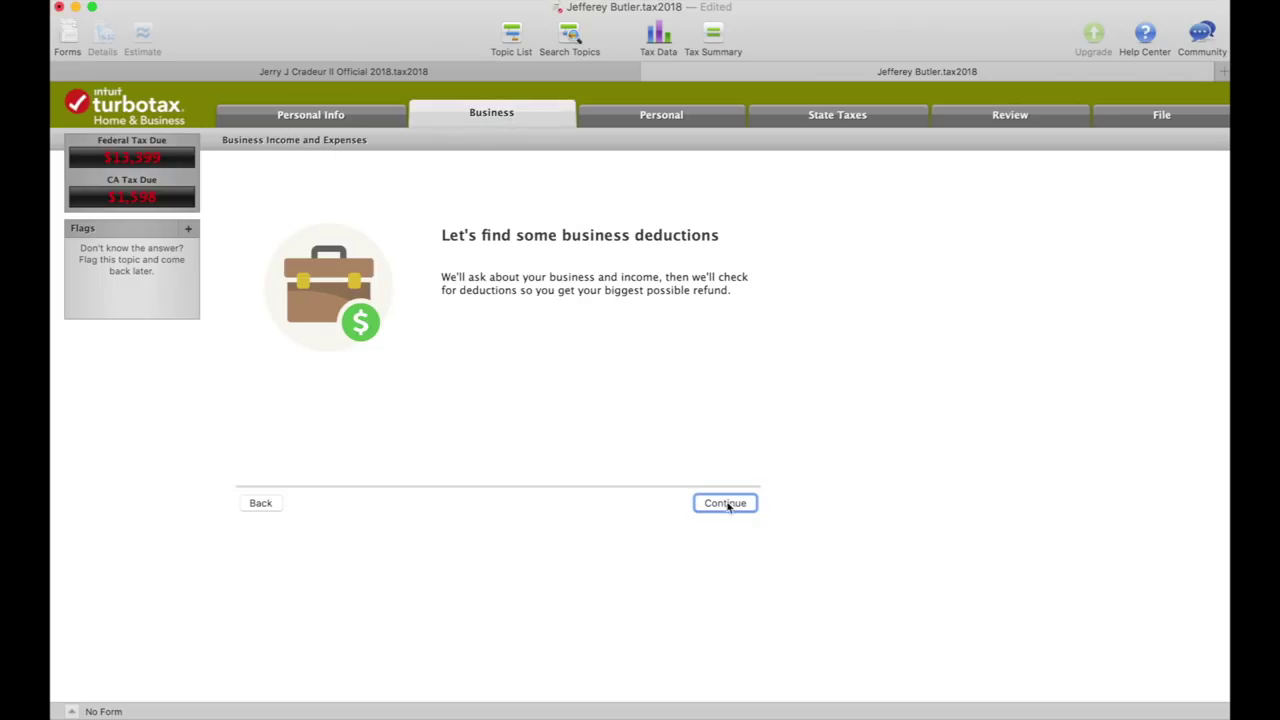
# Step: In TurboTax, choose to select business topics individually and open the Business Income section of the Driver / Writer / Video business
pyautogui.click(728, 503)
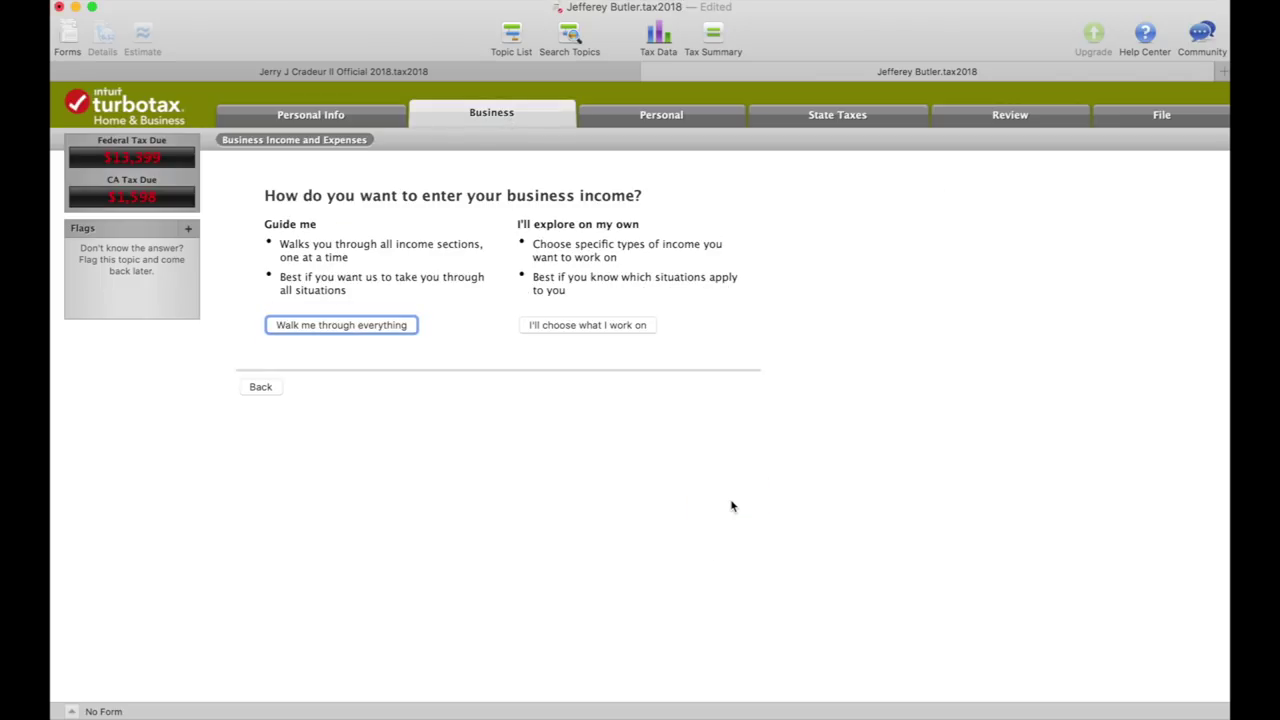
pyautogui.click(577, 327)
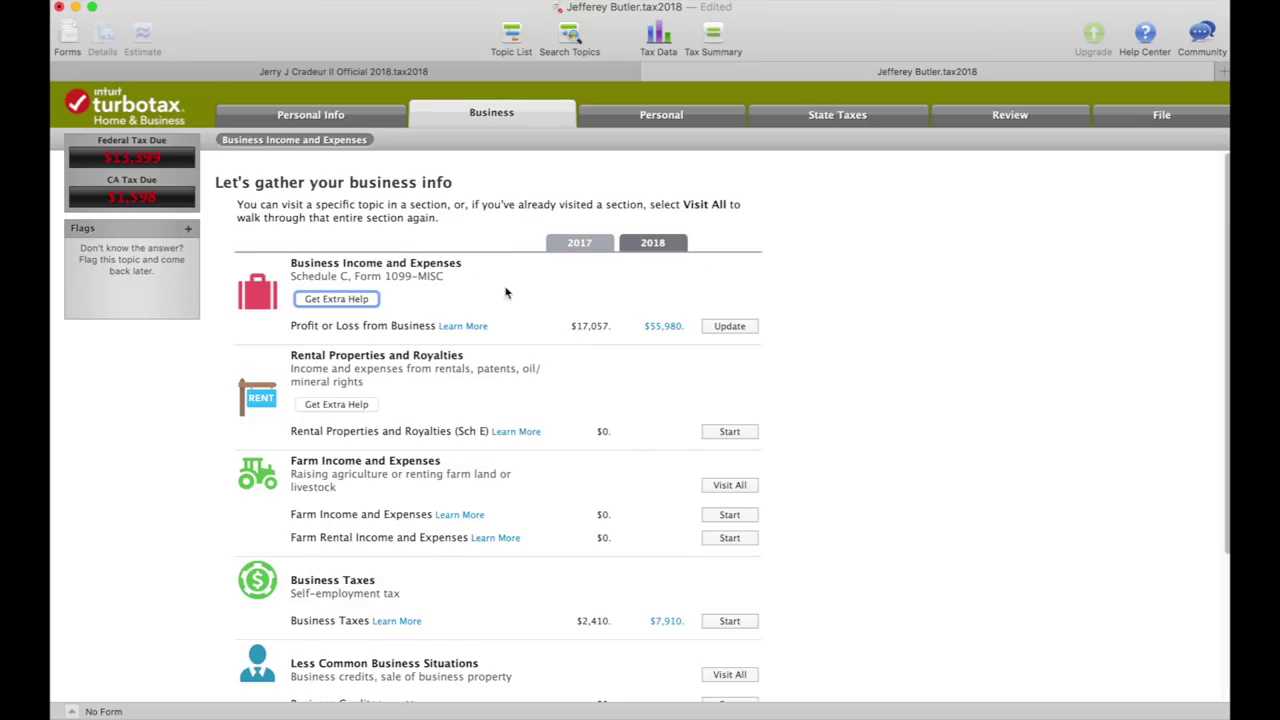
pyautogui.click(736, 327)
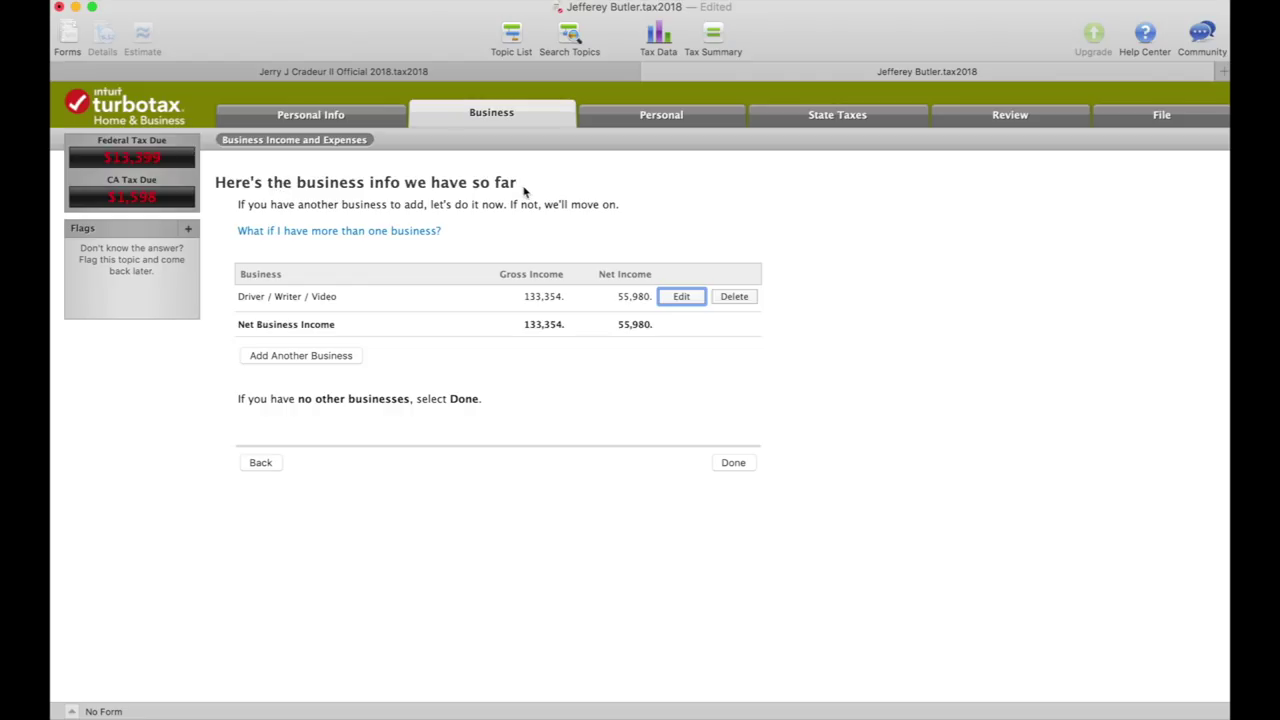
pyautogui.click(681, 297)
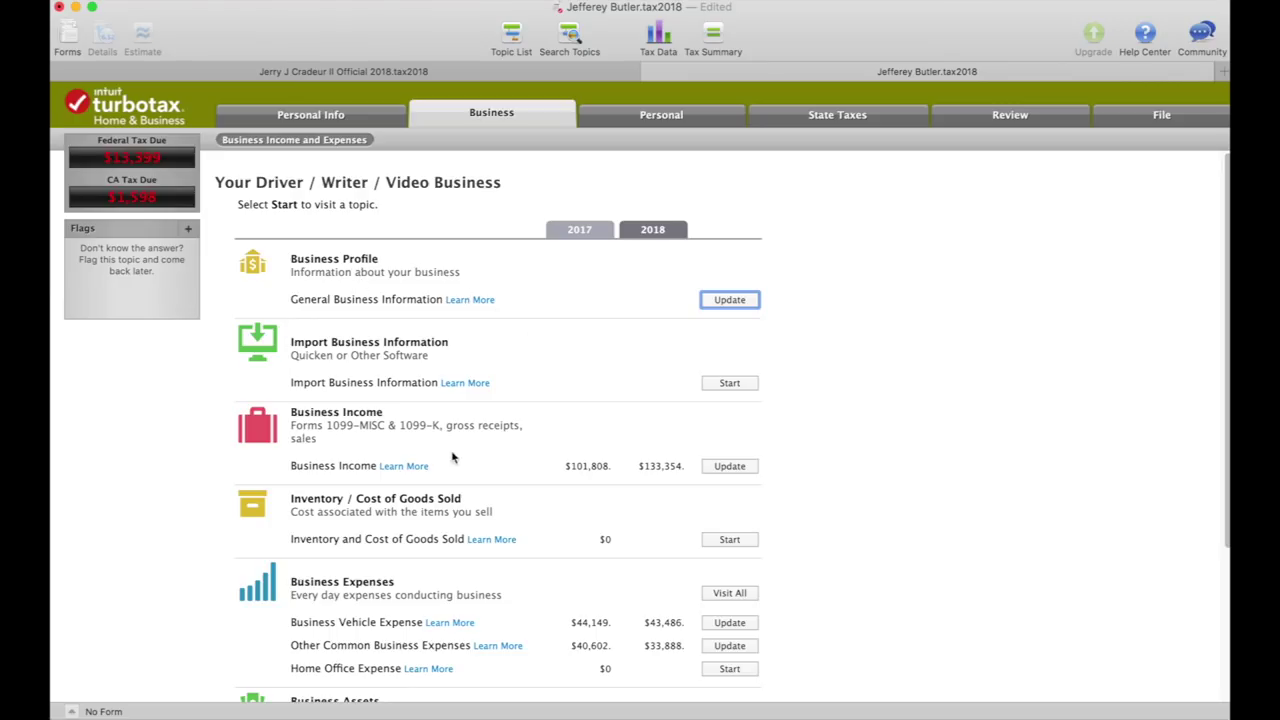
pyautogui.click(731, 467)
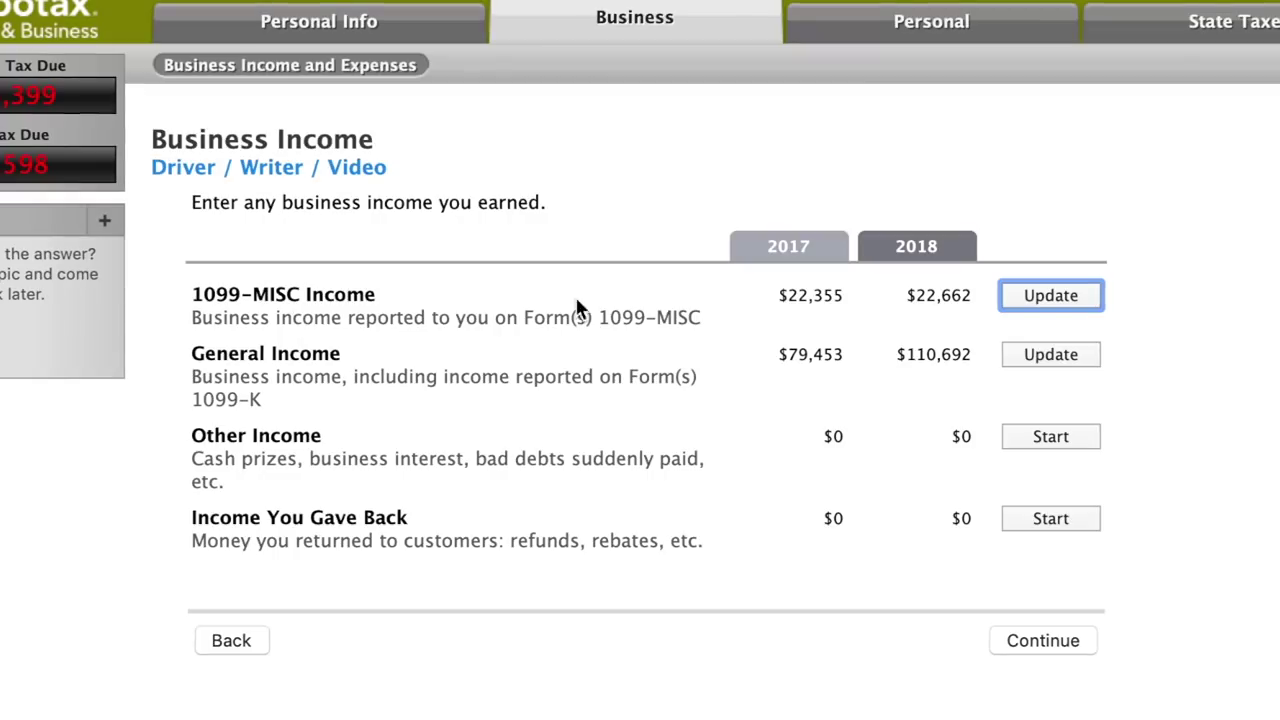
# Step: Review the business's 1099-MISC entries and its General Income entries, returning to the Business Income overview
pyautogui.click(1050, 296)
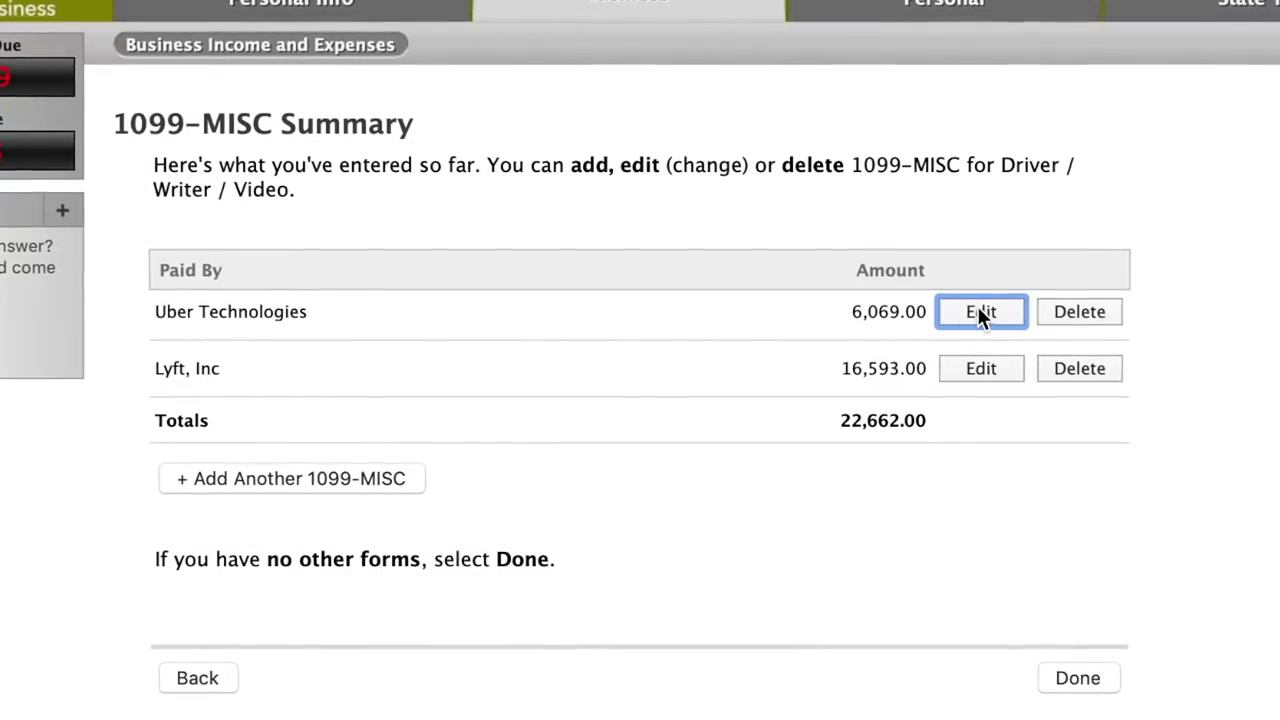
pyautogui.click(1088, 690)
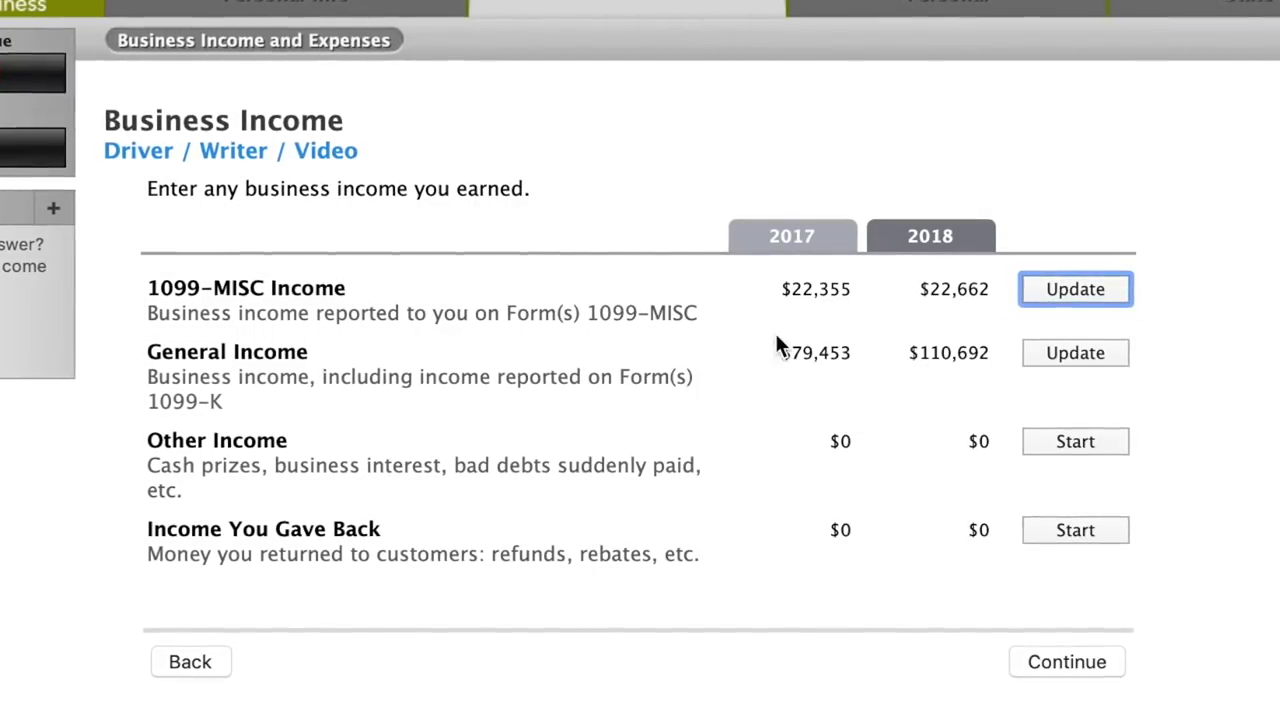
pyautogui.click(1075, 352)
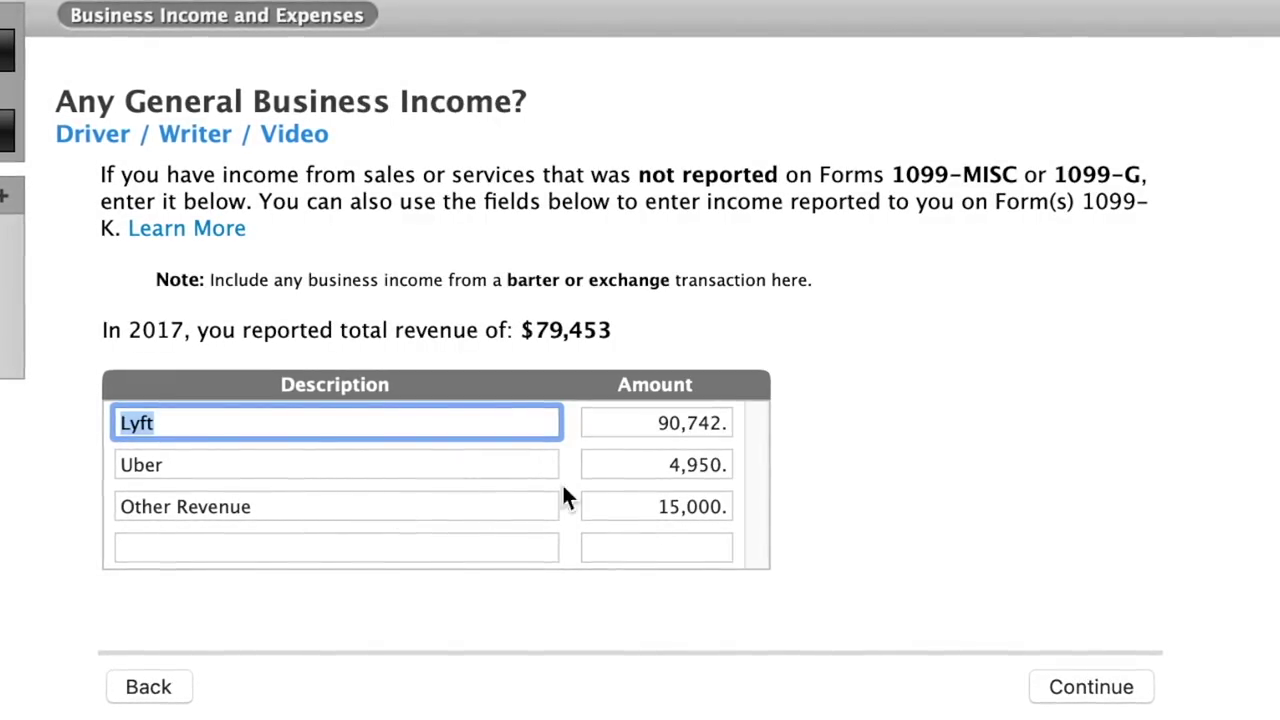
pyautogui.click(1107, 698)
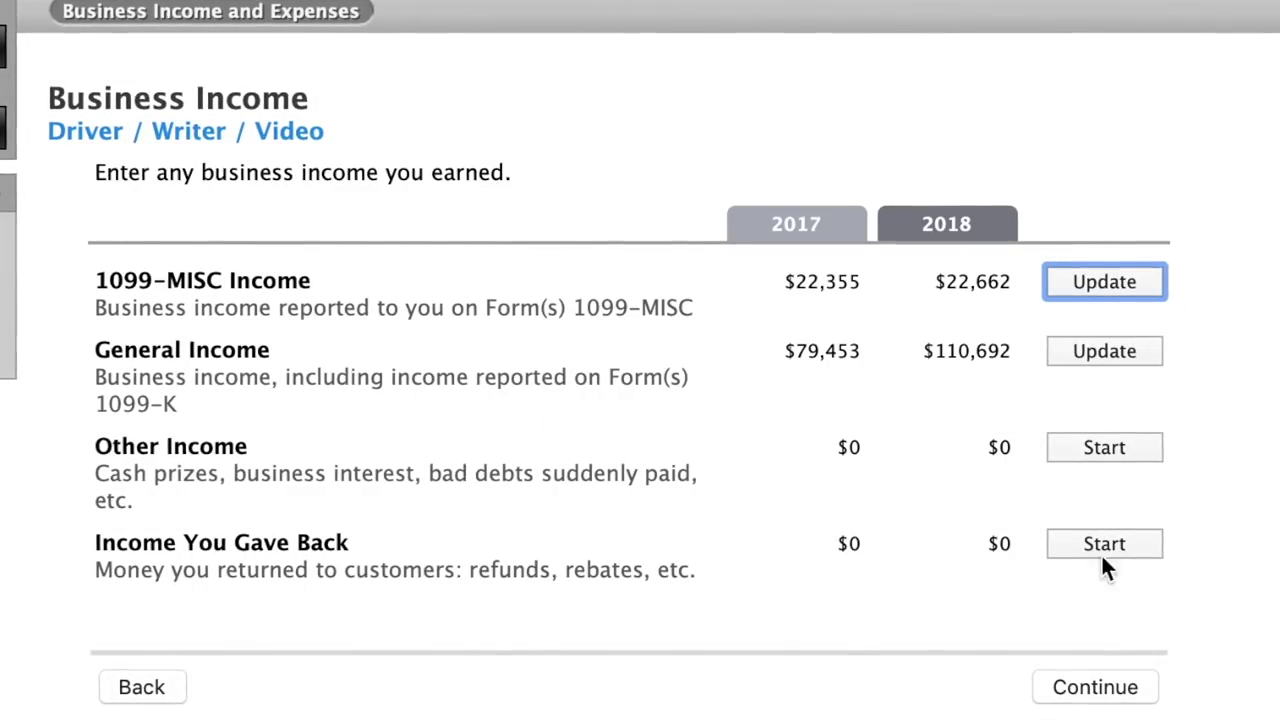
# Step: Leave the Business Income section and open the Toyota Prius under Business Vehicle Expense for editing
pyautogui.click(1107, 697)
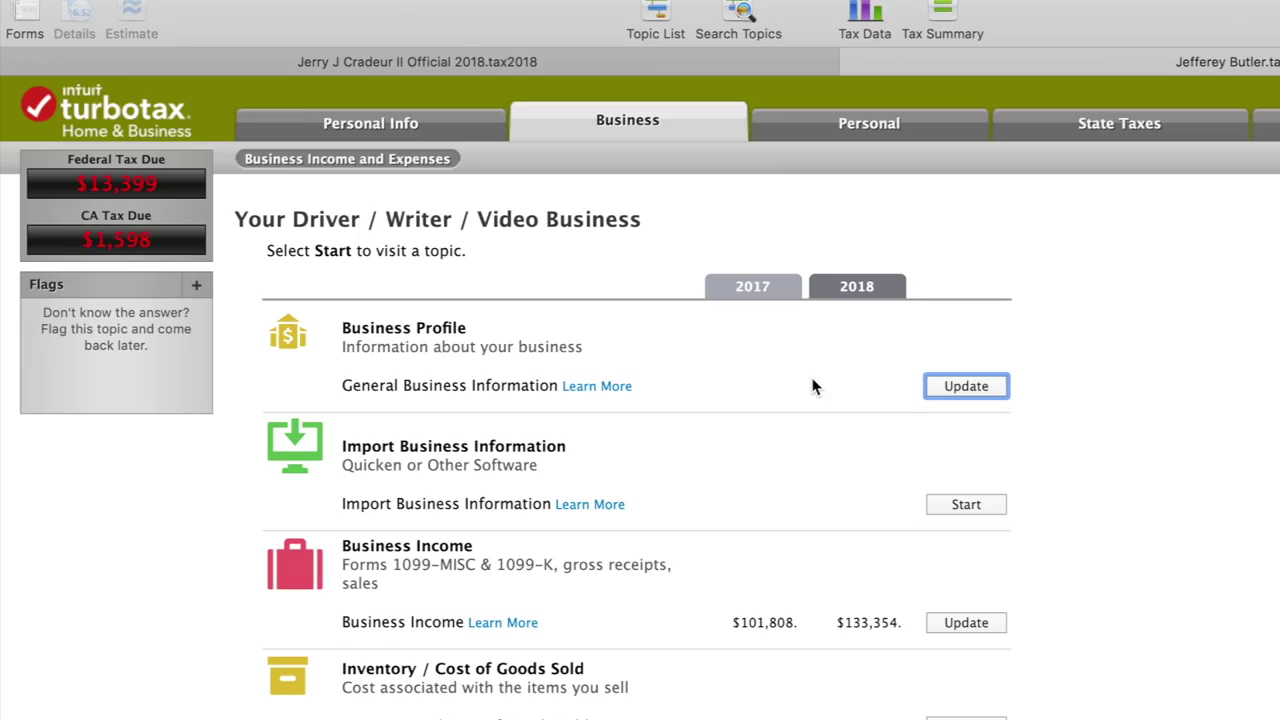
pyautogui.scroll(-5, 812, 387)
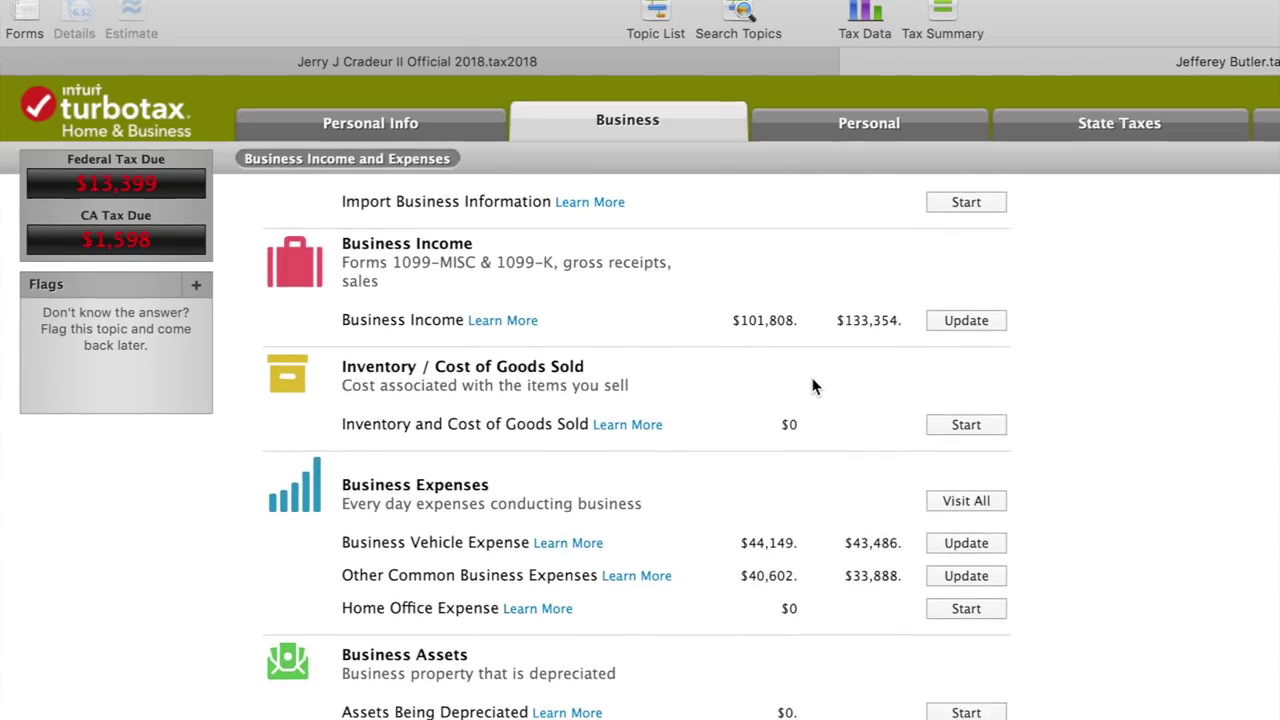
pyautogui.scroll(1, 812, 387)
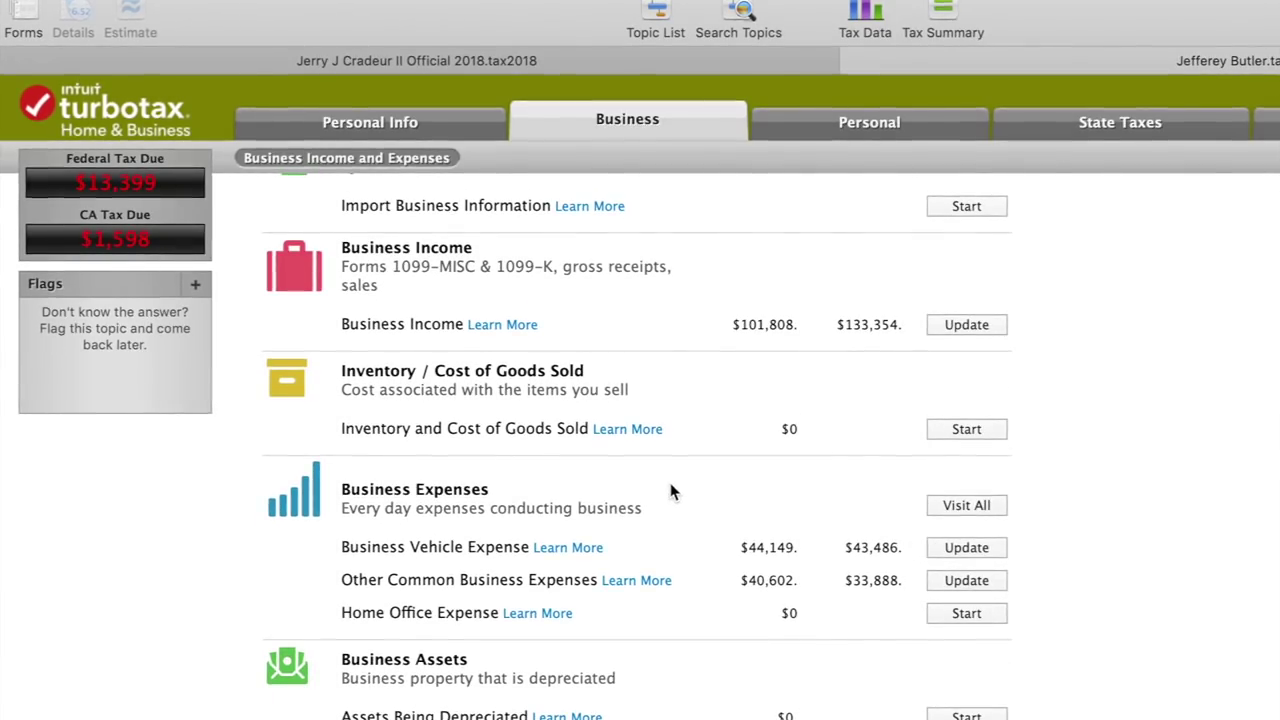
pyautogui.scroll(5, 587, 371)
pyautogui.scroll(-3, 587, 371)
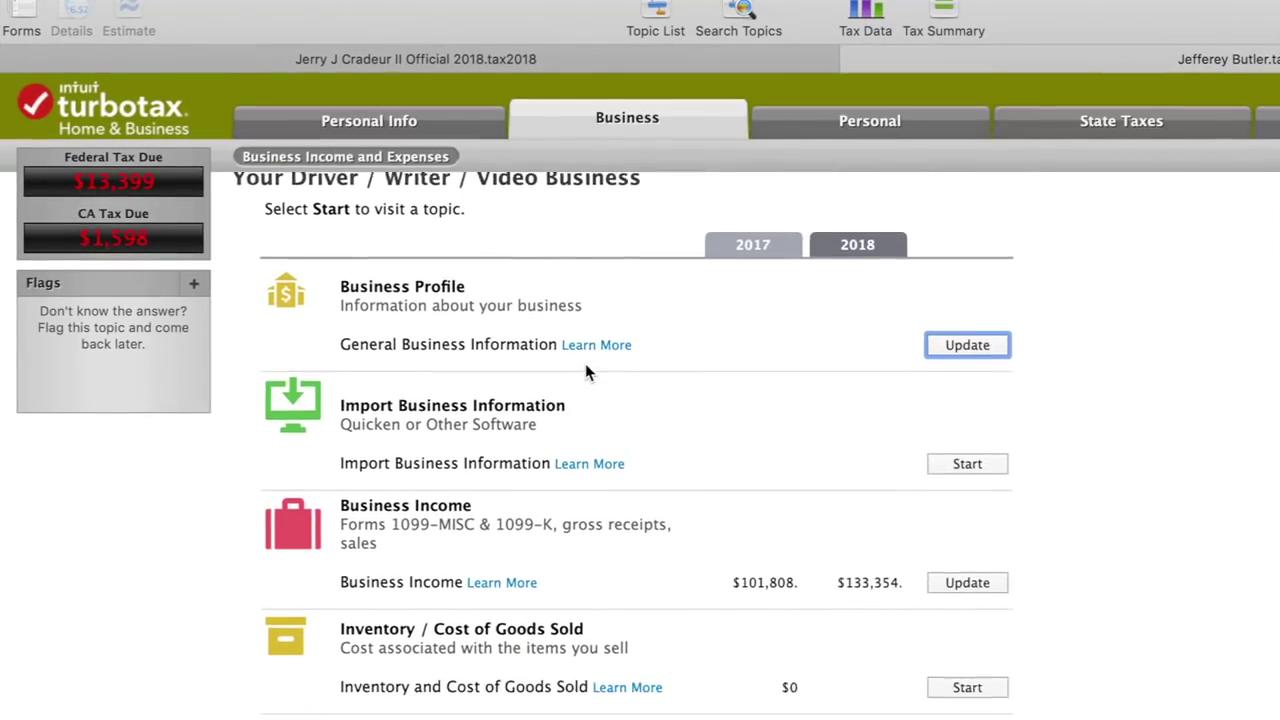
pyautogui.scroll(-3, 587, 371)
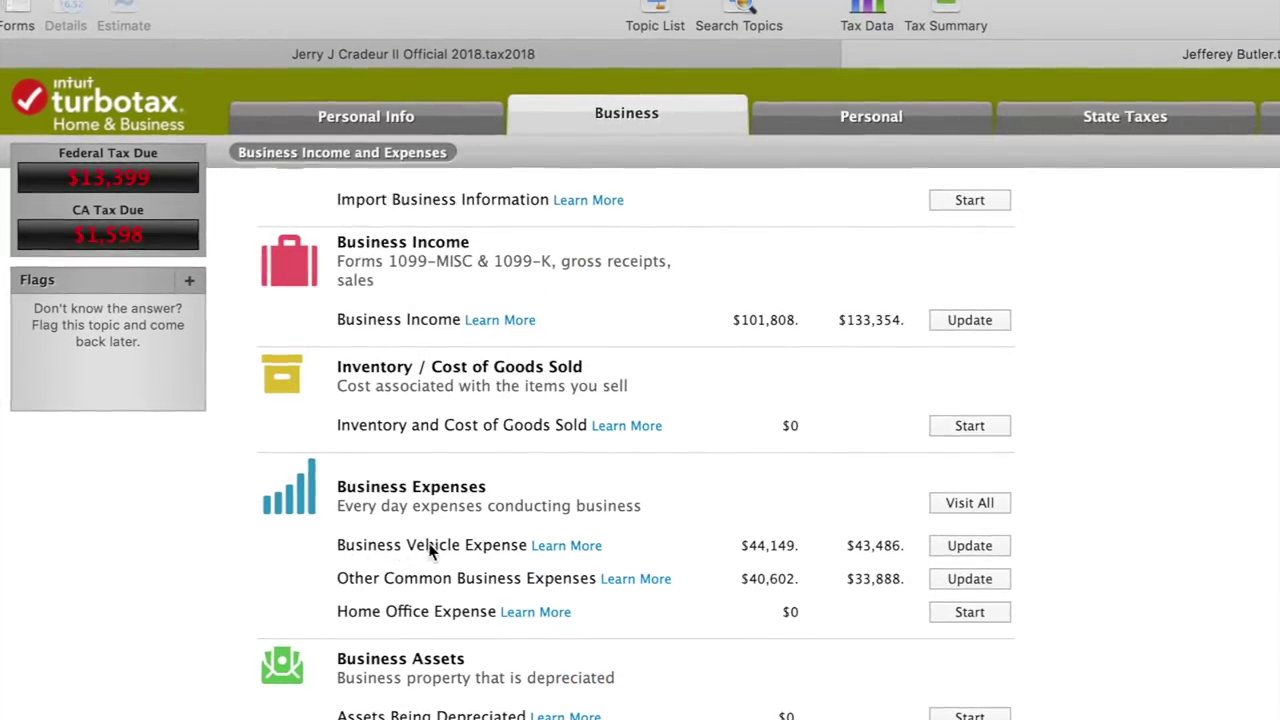
pyautogui.click(971, 545)
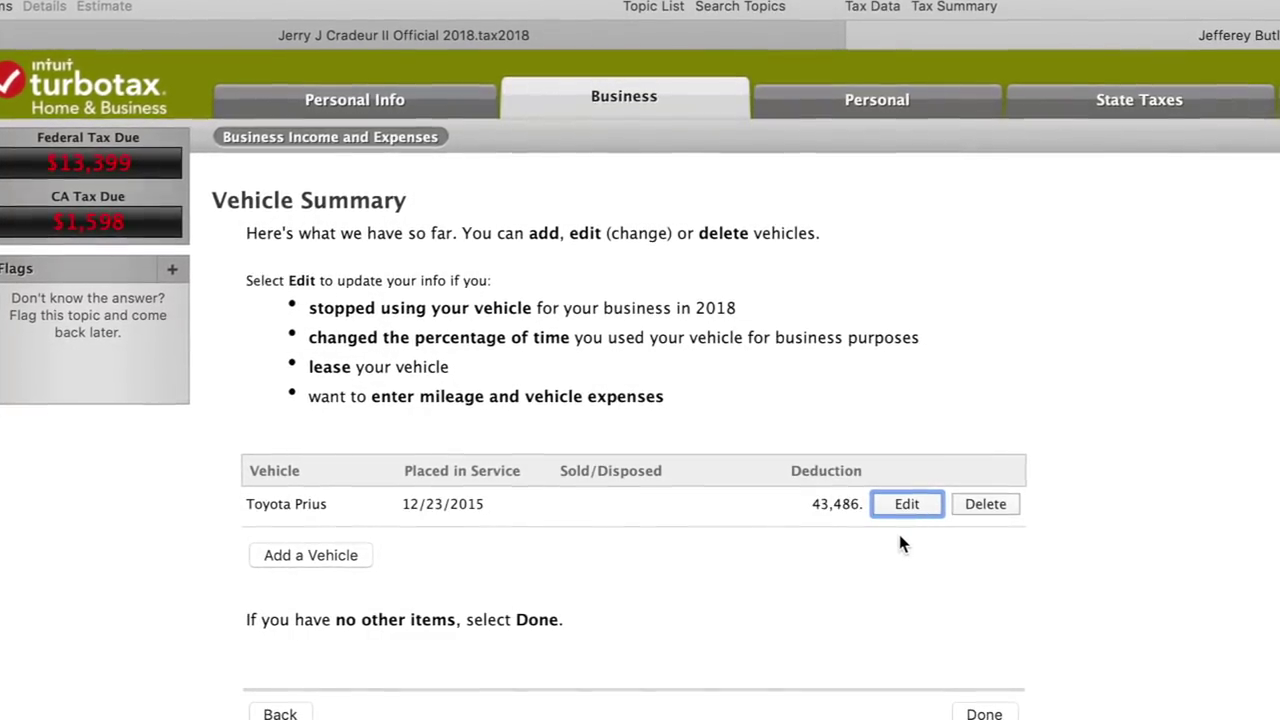
pyautogui.click(917, 504)
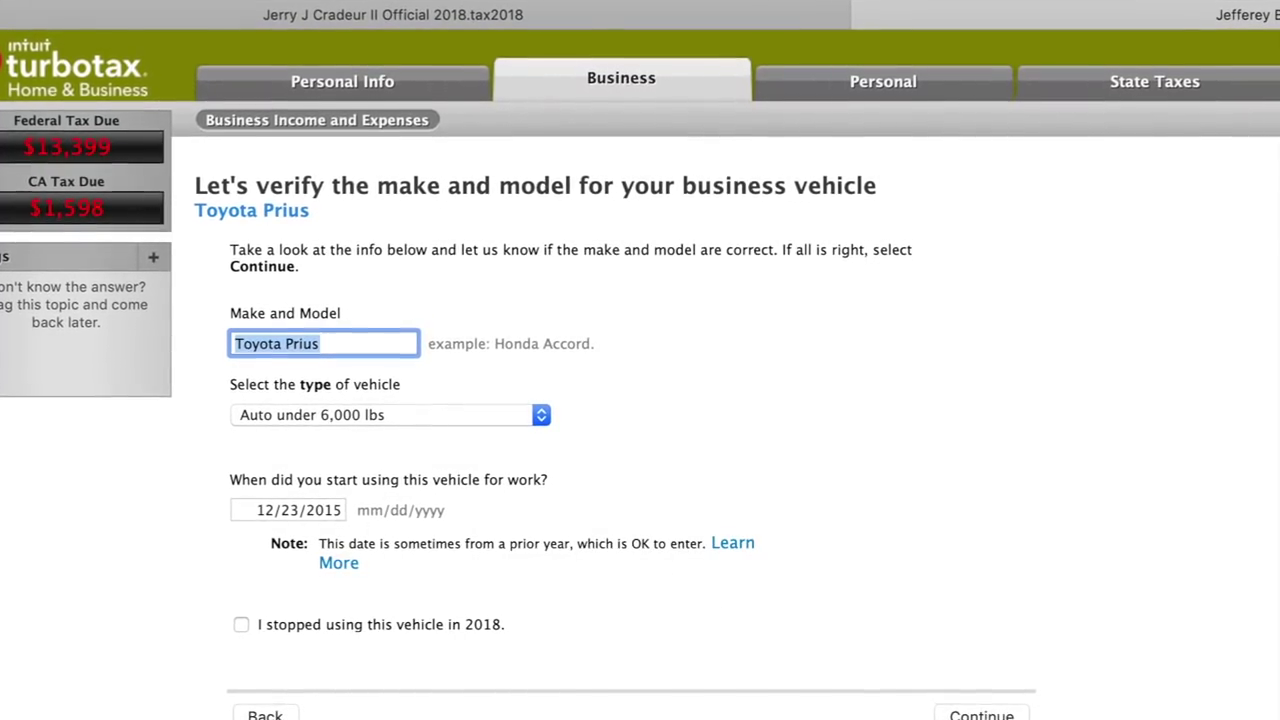
# Step: Go through the Toyota Prius questions, keeping the existing answers on make, lease, personal use, documented miles, yearly mileage and 0-4 vehicles
pyautogui.click(985, 708)
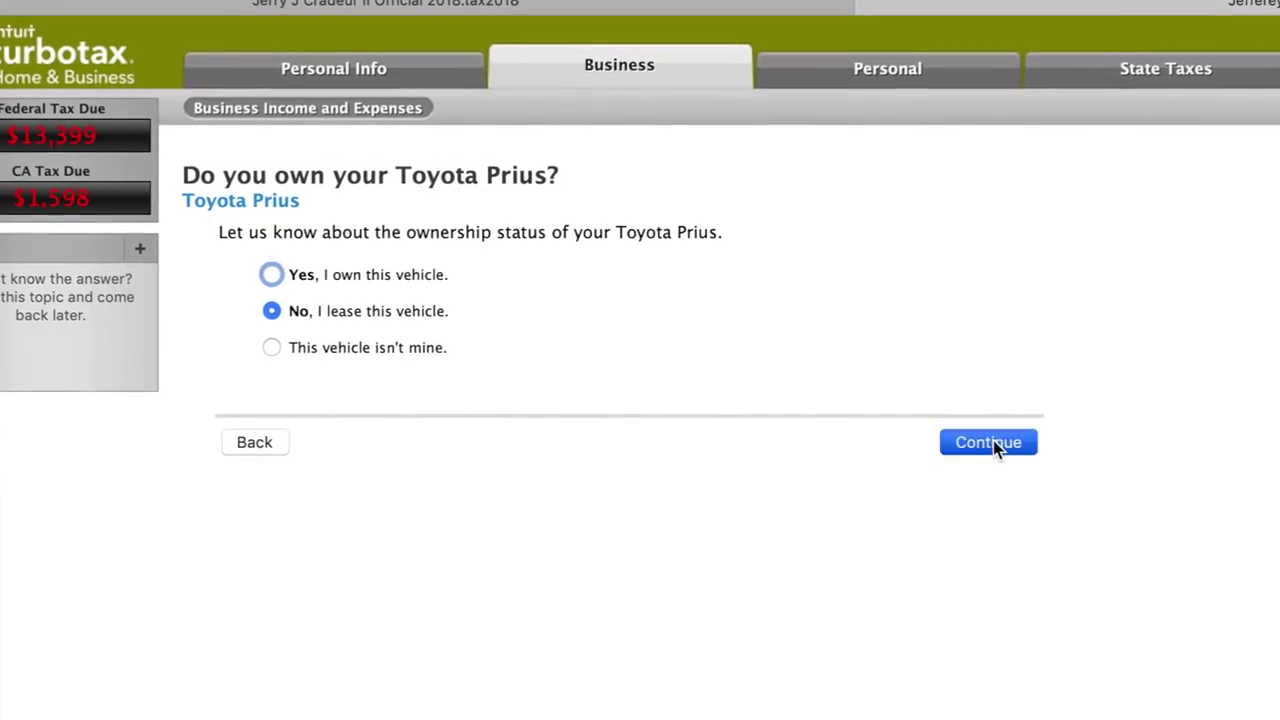
pyautogui.click(993, 440)
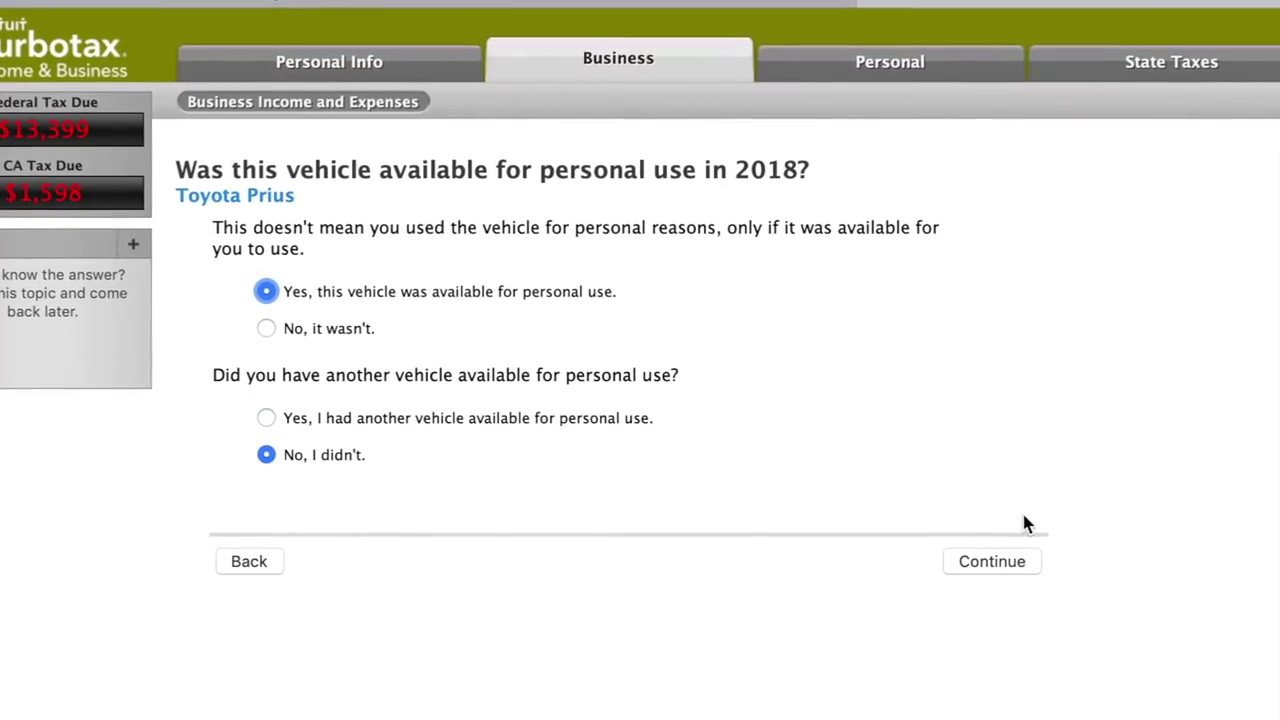
pyautogui.click(1012, 561)
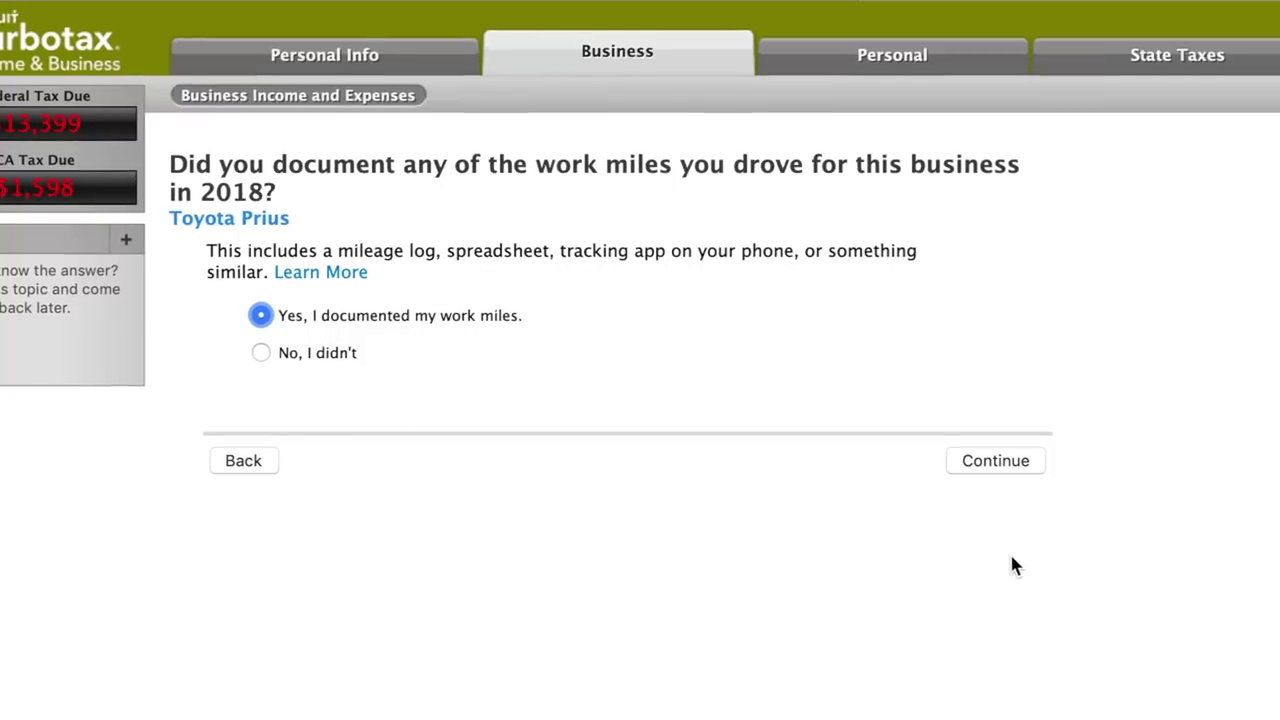
pyautogui.click(1012, 468)
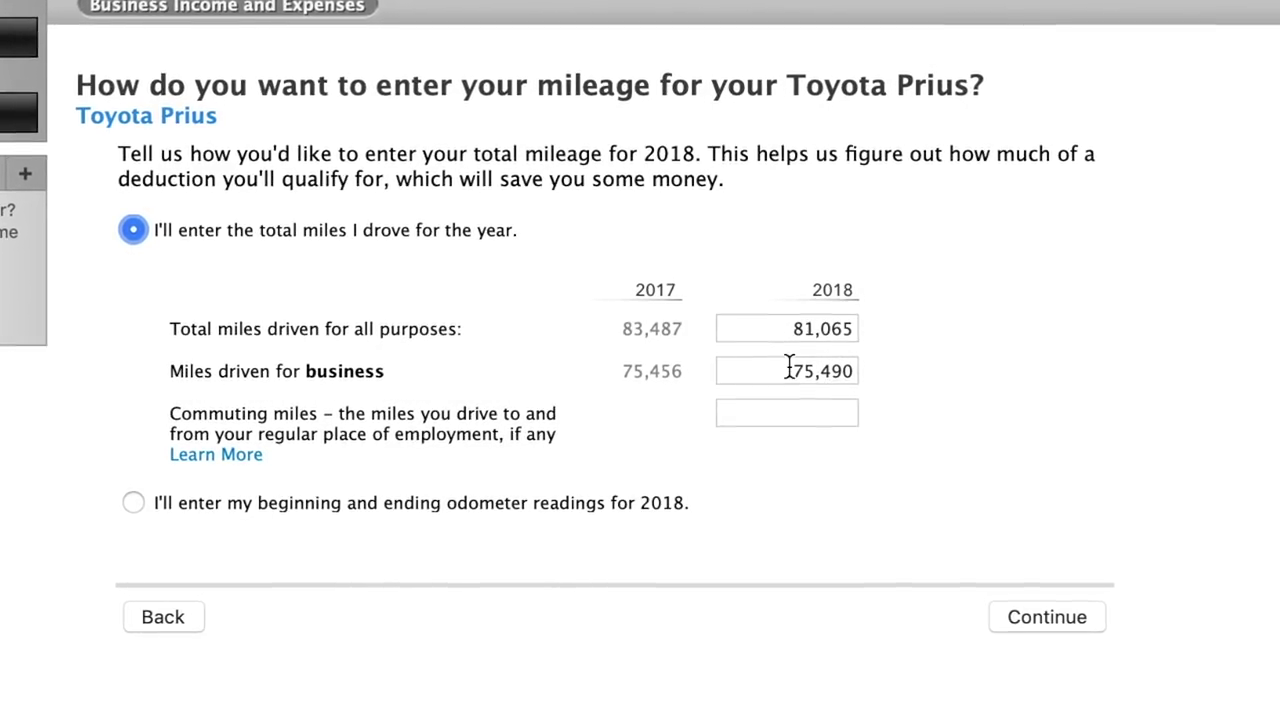
pyautogui.click(1076, 615)
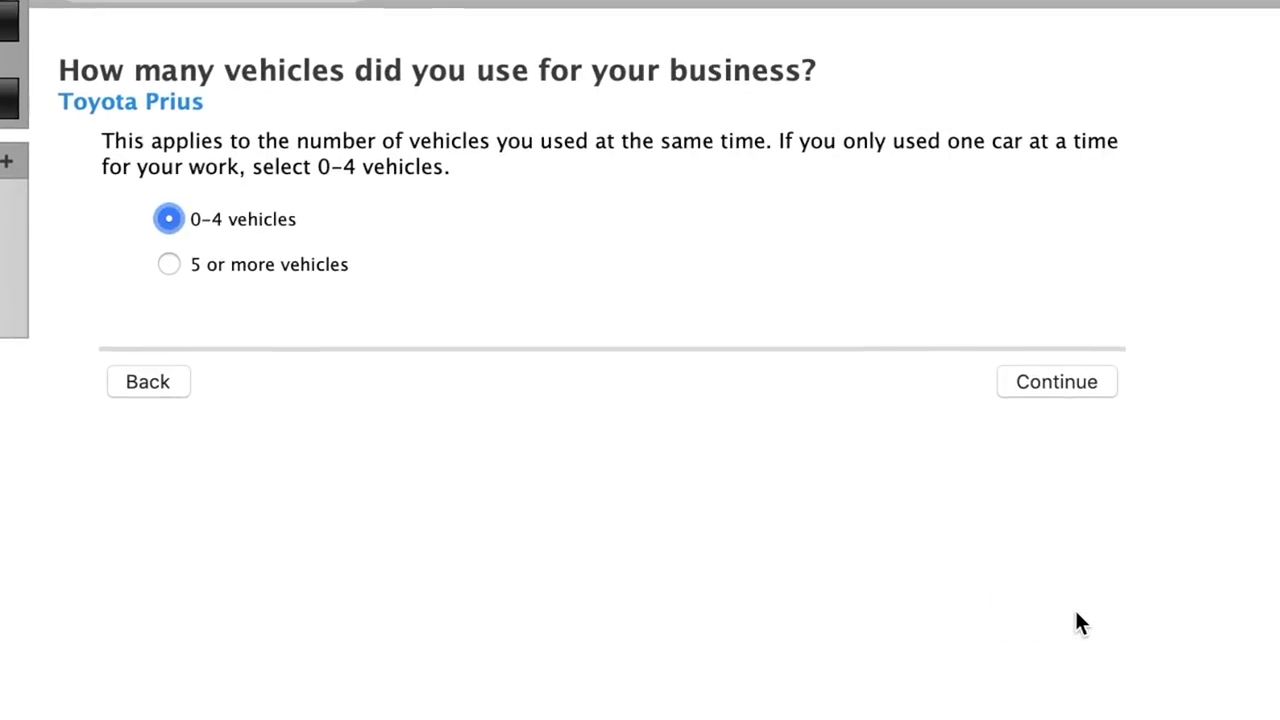
pyautogui.click(1079, 381)
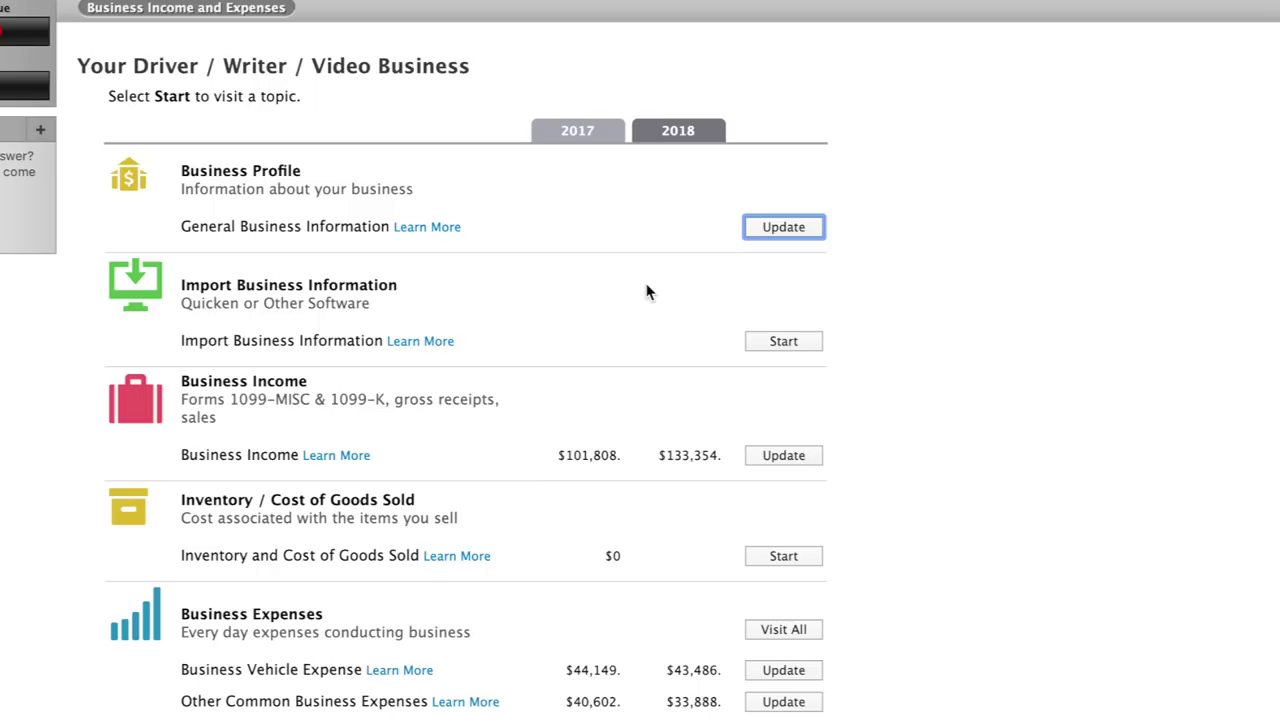
# Step: Open Other Common Business Expenses and review the Communication expense entries, returning to the expense list
pyautogui.scroll(-5, 646, 291)
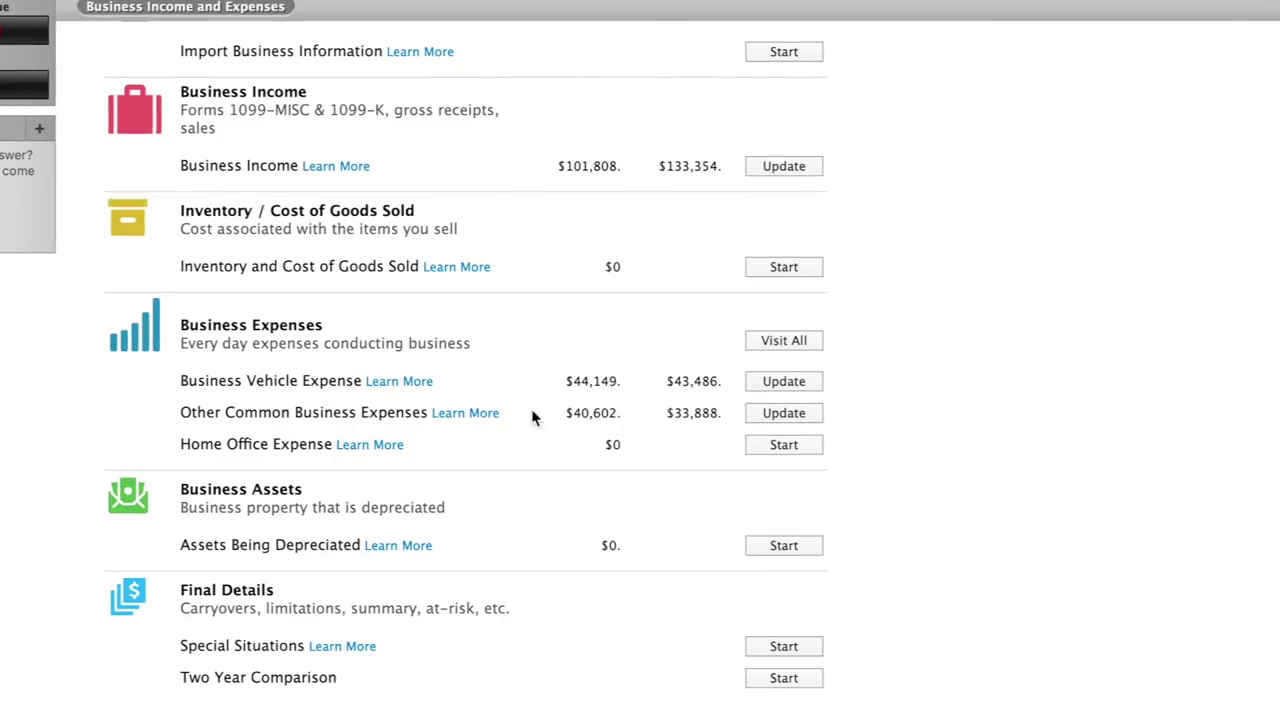
pyautogui.click(792, 414)
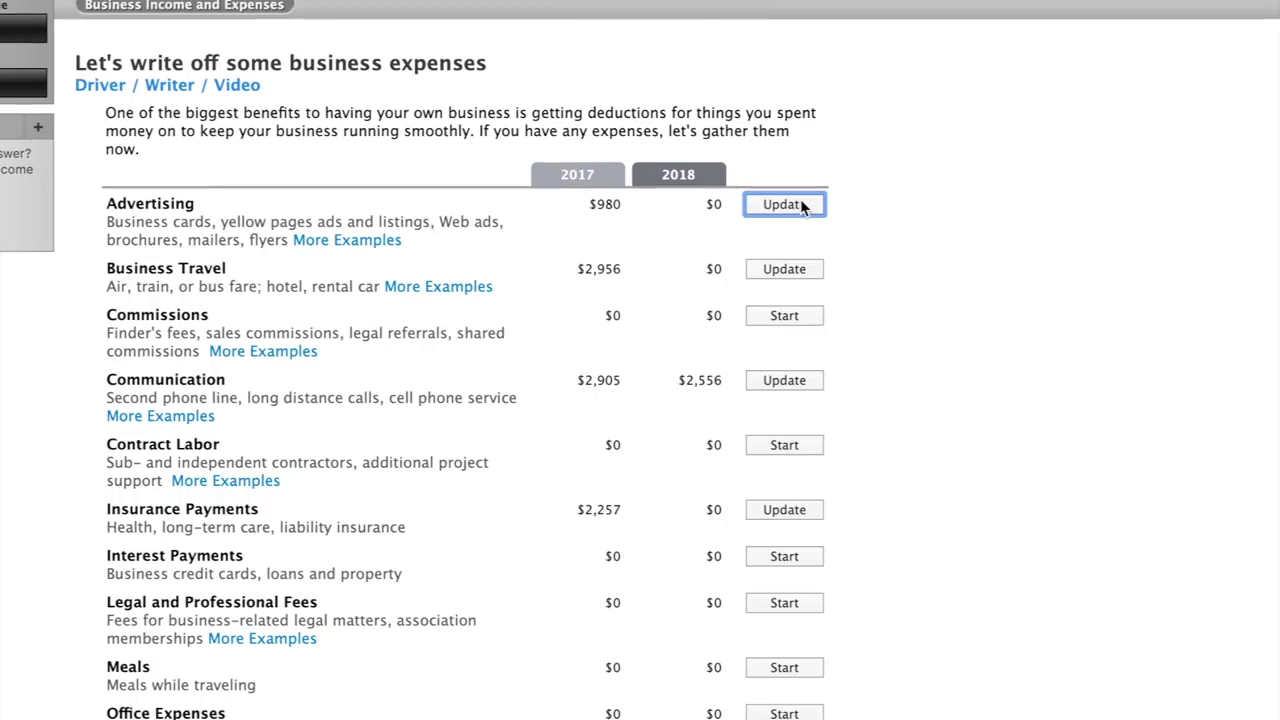
pyautogui.scroll(-5, 802, 206)
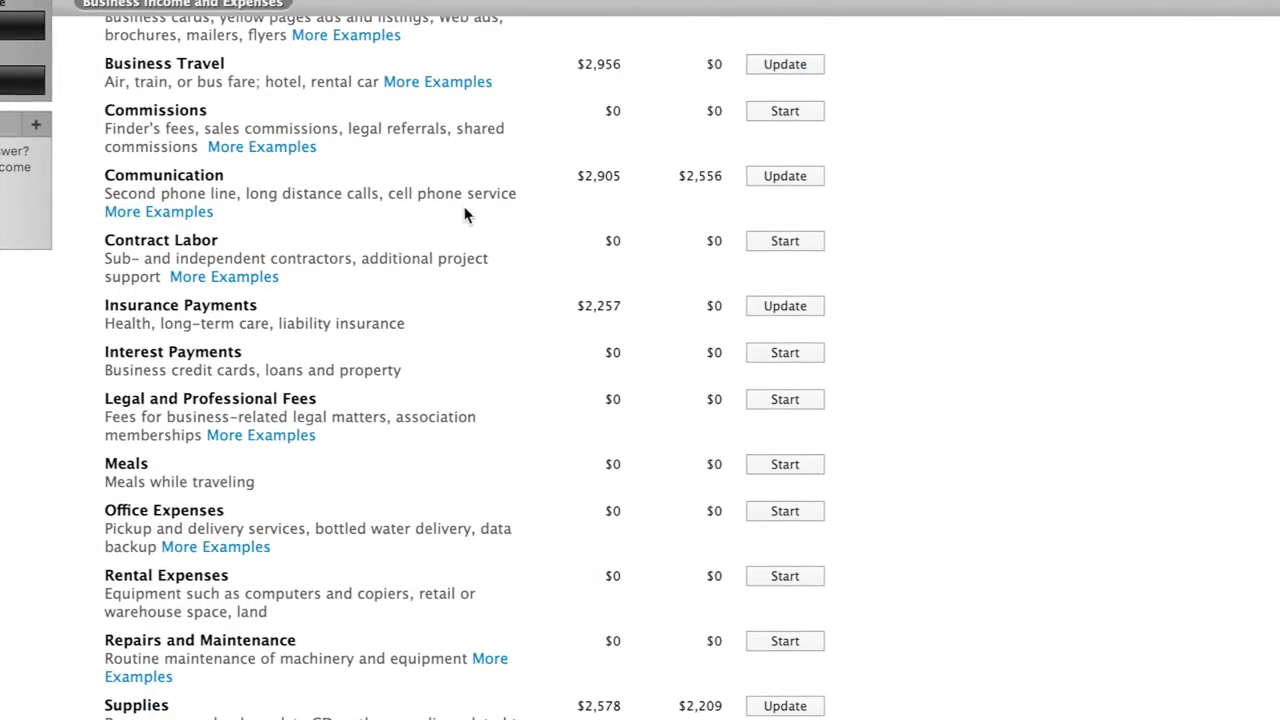
pyautogui.click(785, 175)
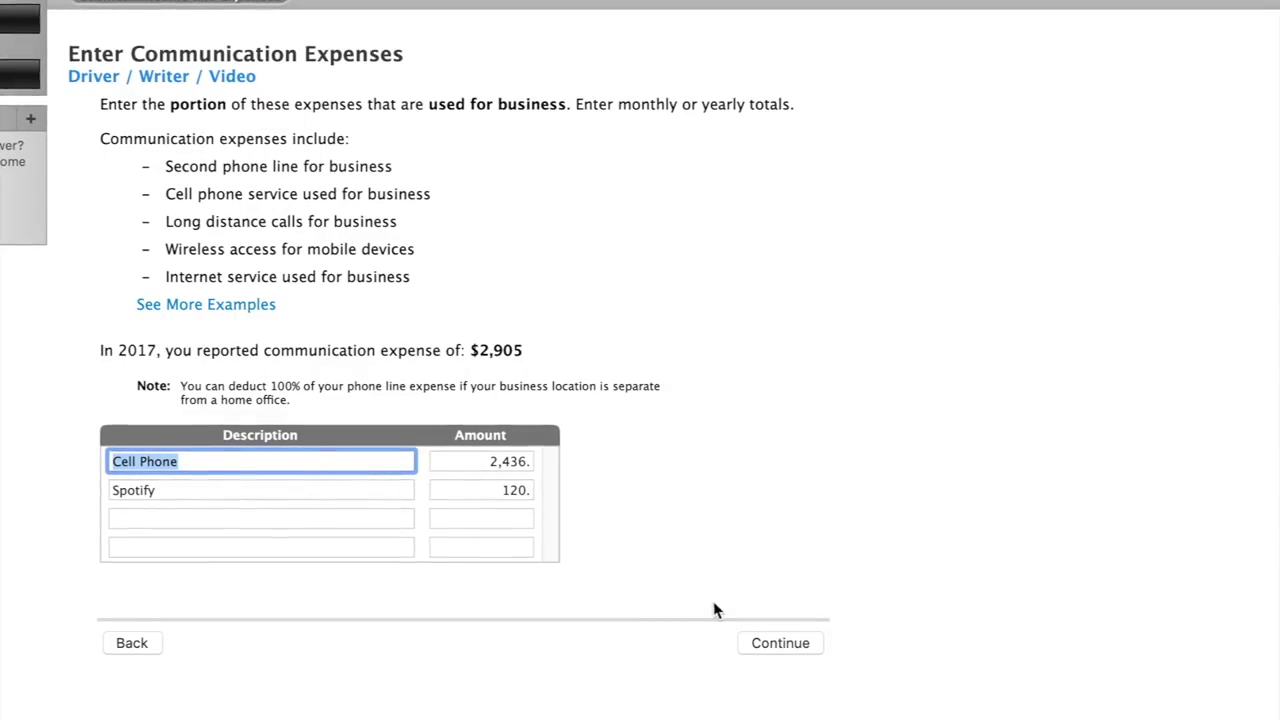
pyautogui.click(780, 643)
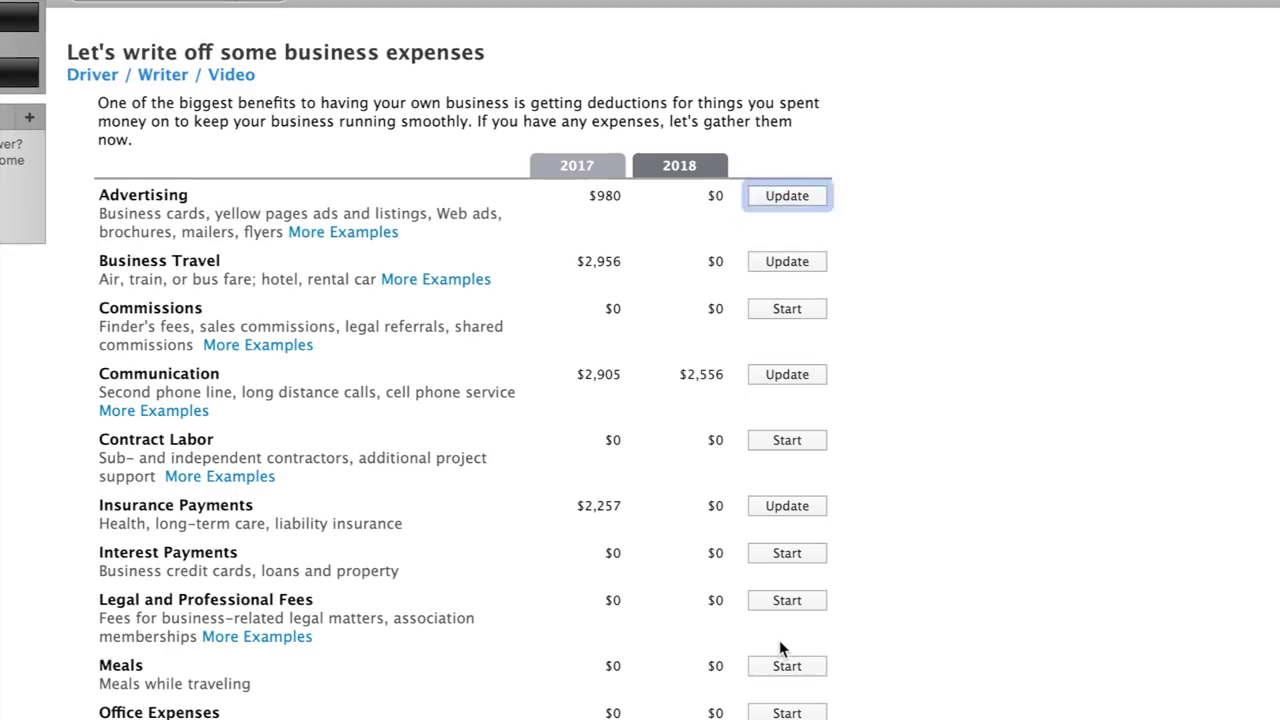
# Step: Review the Supplies expense entries for car supplies and equipment, returning to the expense list
pyautogui.scroll(-5, 781, 420)
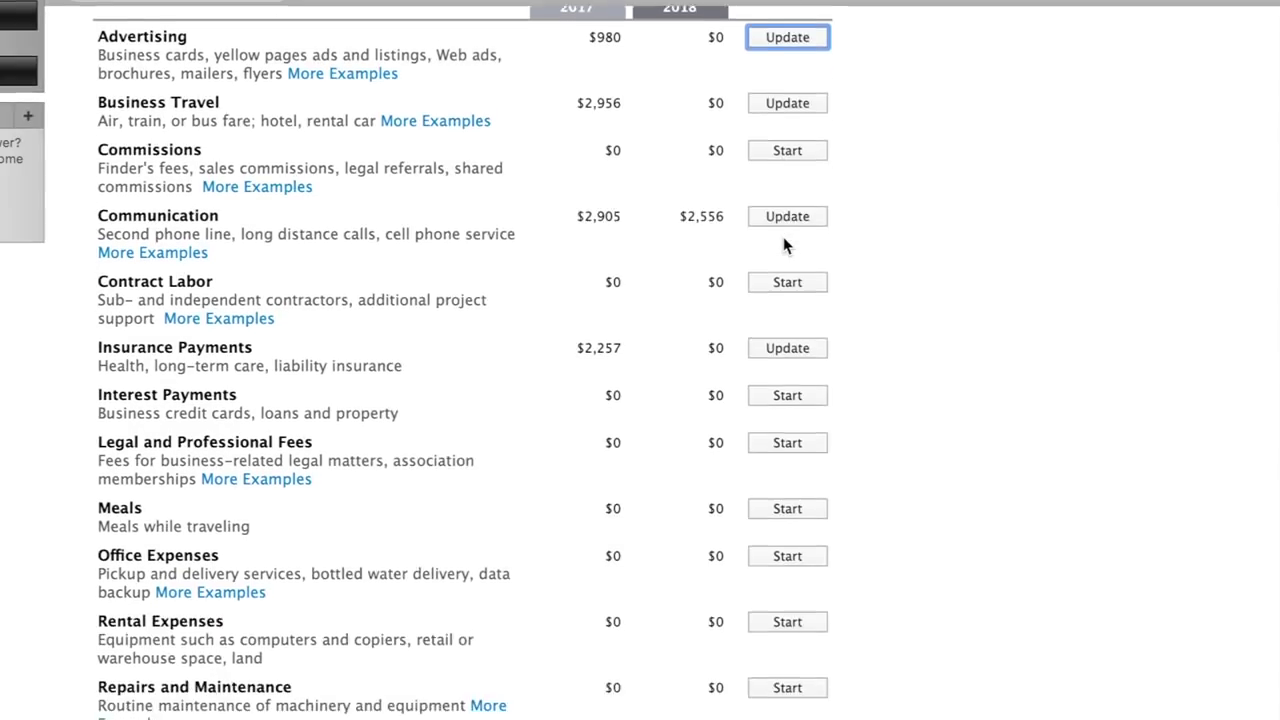
pyautogui.scroll(-4, 783, 240)
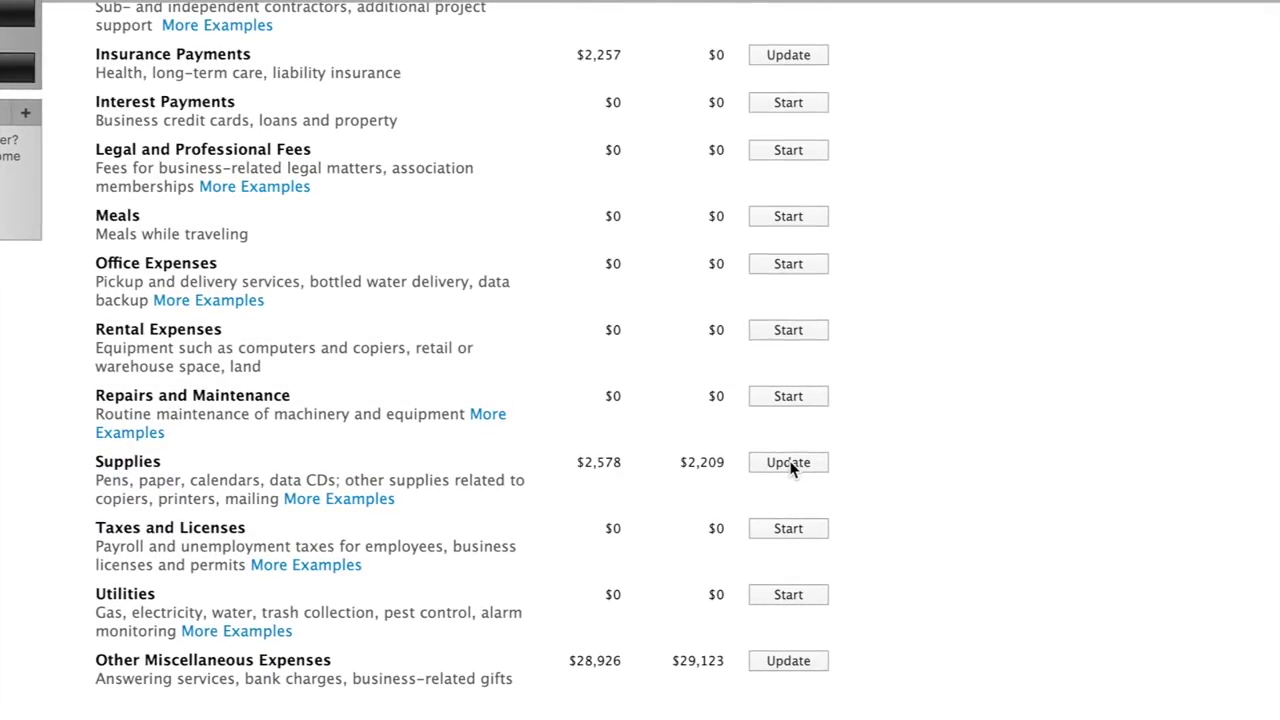
pyautogui.click(789, 465)
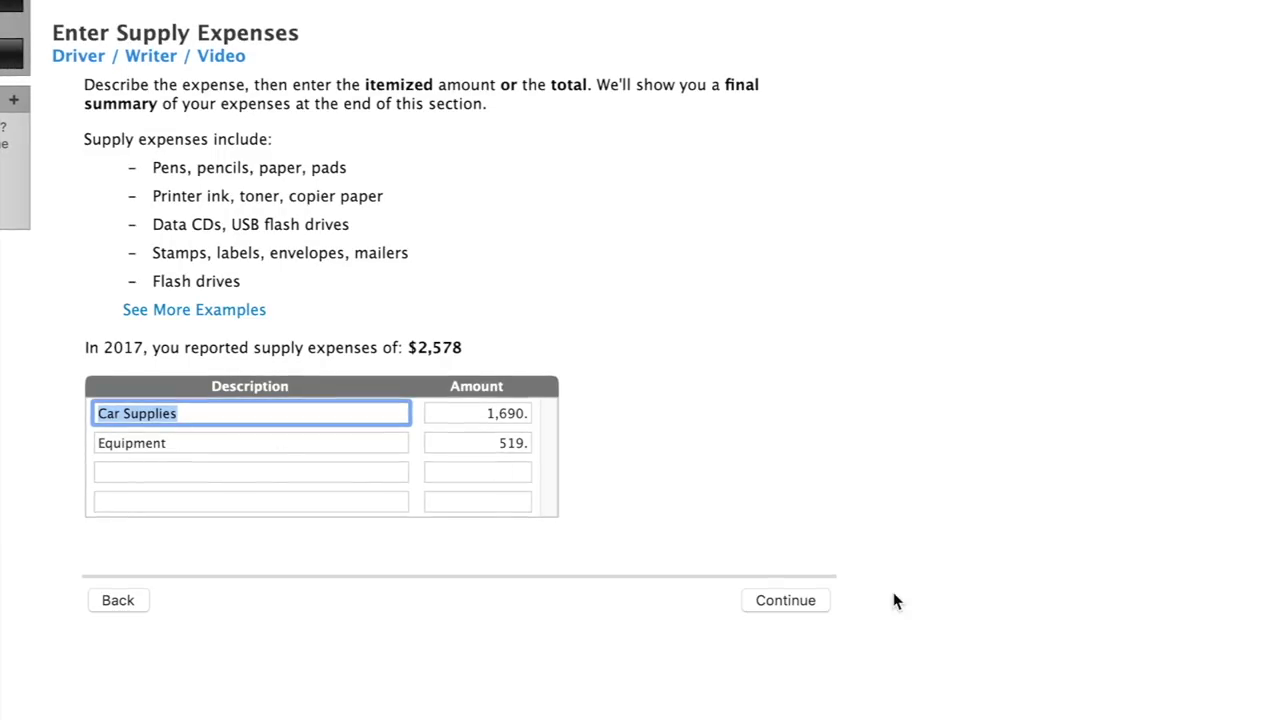
pyautogui.click(797, 598)
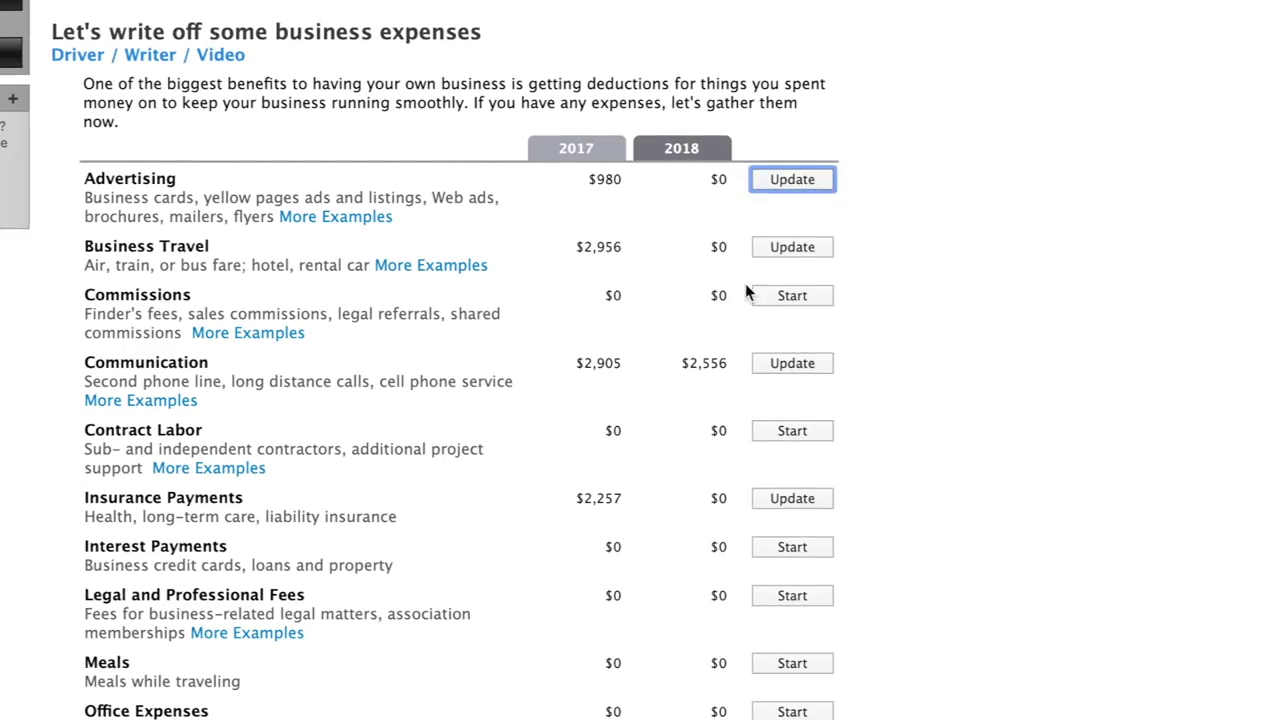
# Step: Review the Lyft and Uber fees and tolls under Other Miscellaneous Expenses, then return to the business topics overview
pyautogui.scroll(-1, 685, 207)
pyautogui.scroll(-5, 685, 207)
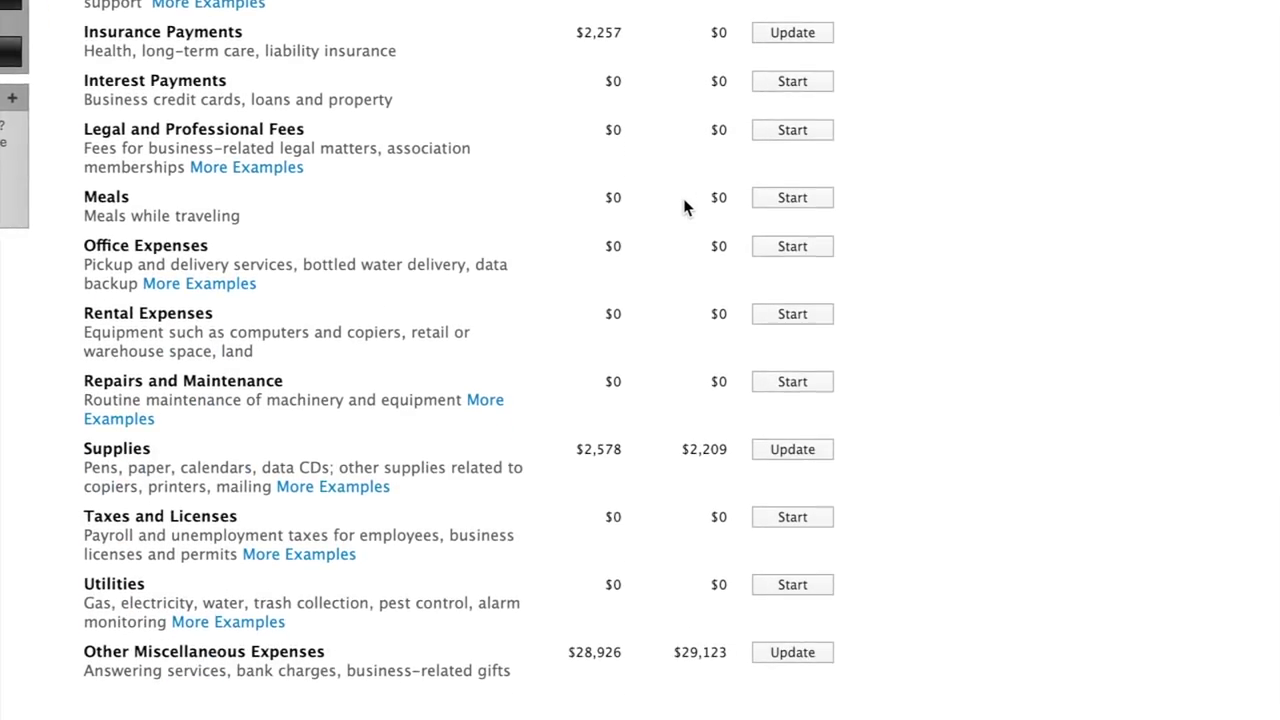
pyautogui.click(800, 664)
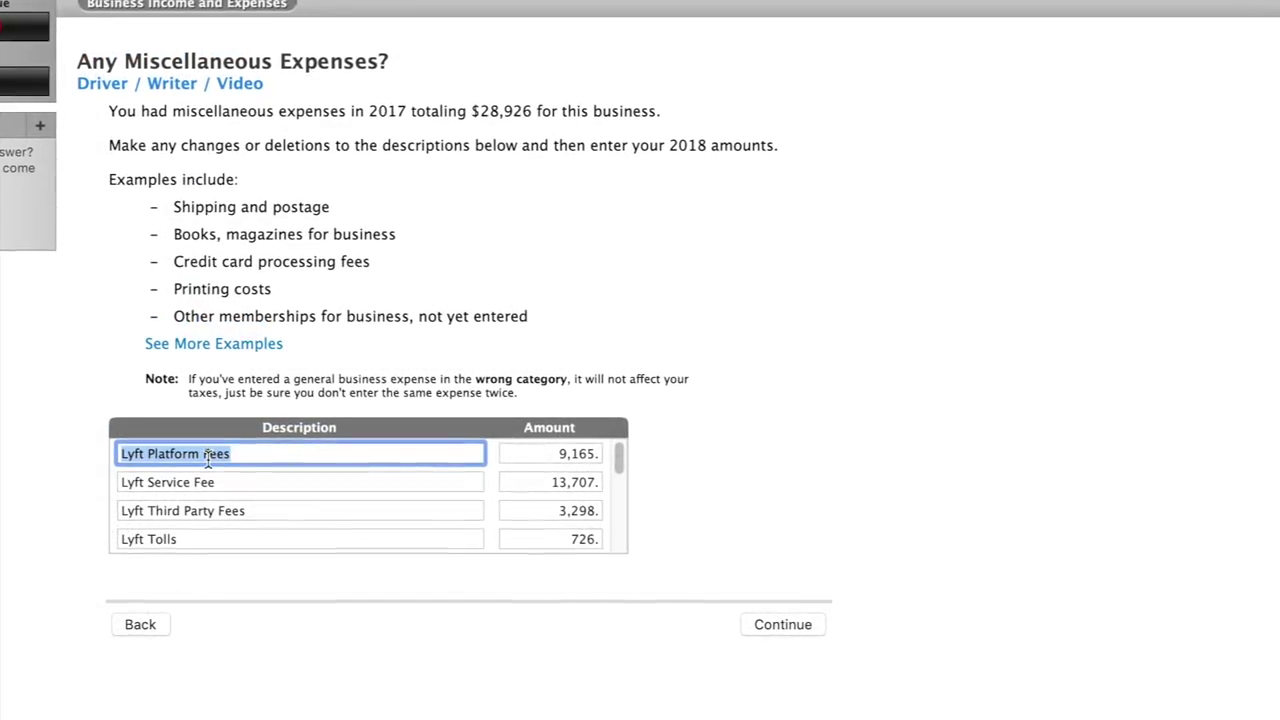
pyautogui.scroll(-1, 237, 472)
pyautogui.scroll(-1, 240, 470)
pyautogui.scroll(-2, 238, 468)
pyautogui.scroll(-1, 237, 459)
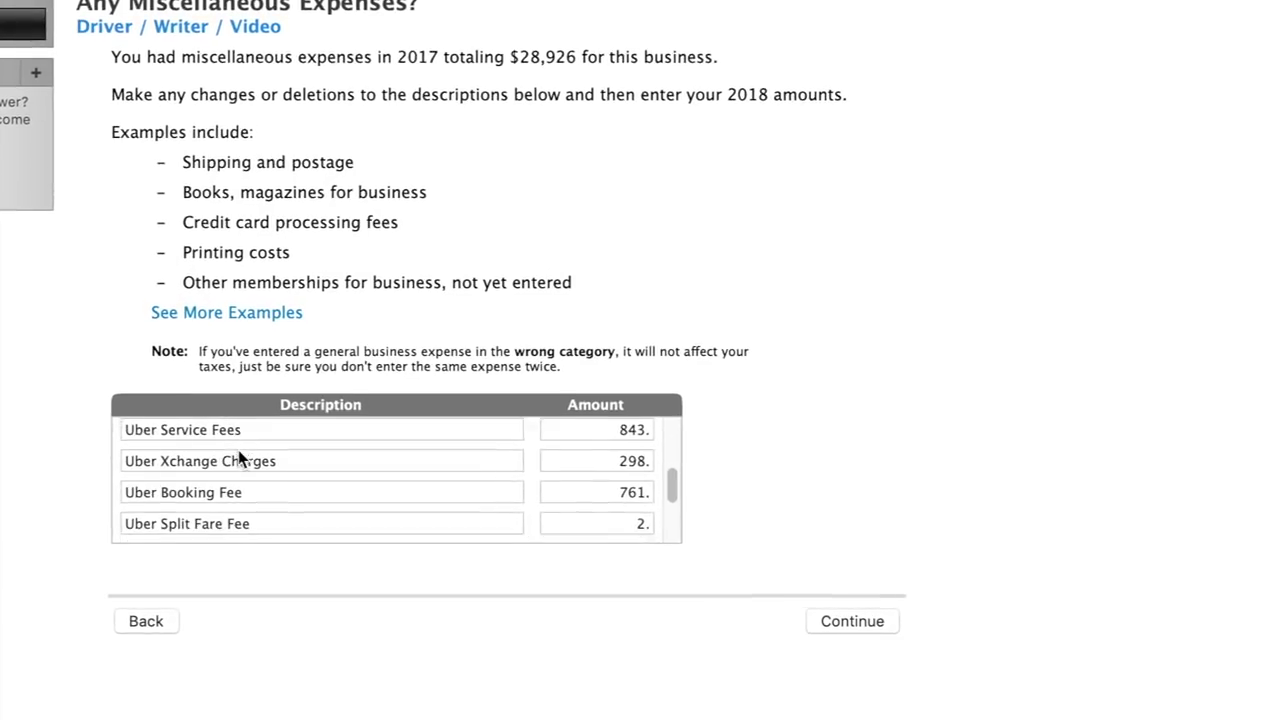
pyautogui.scroll(-2, 192, 472)
pyautogui.scroll(-2, 203, 458)
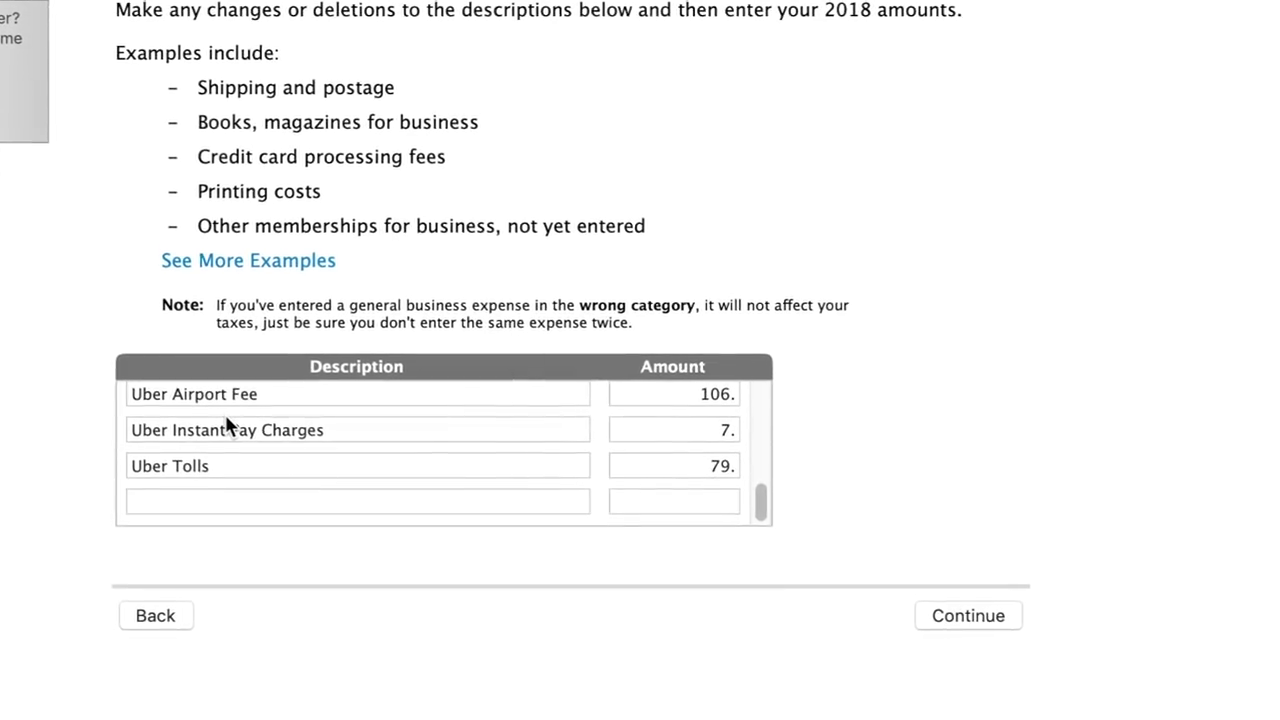
pyautogui.scroll(7, 228, 415)
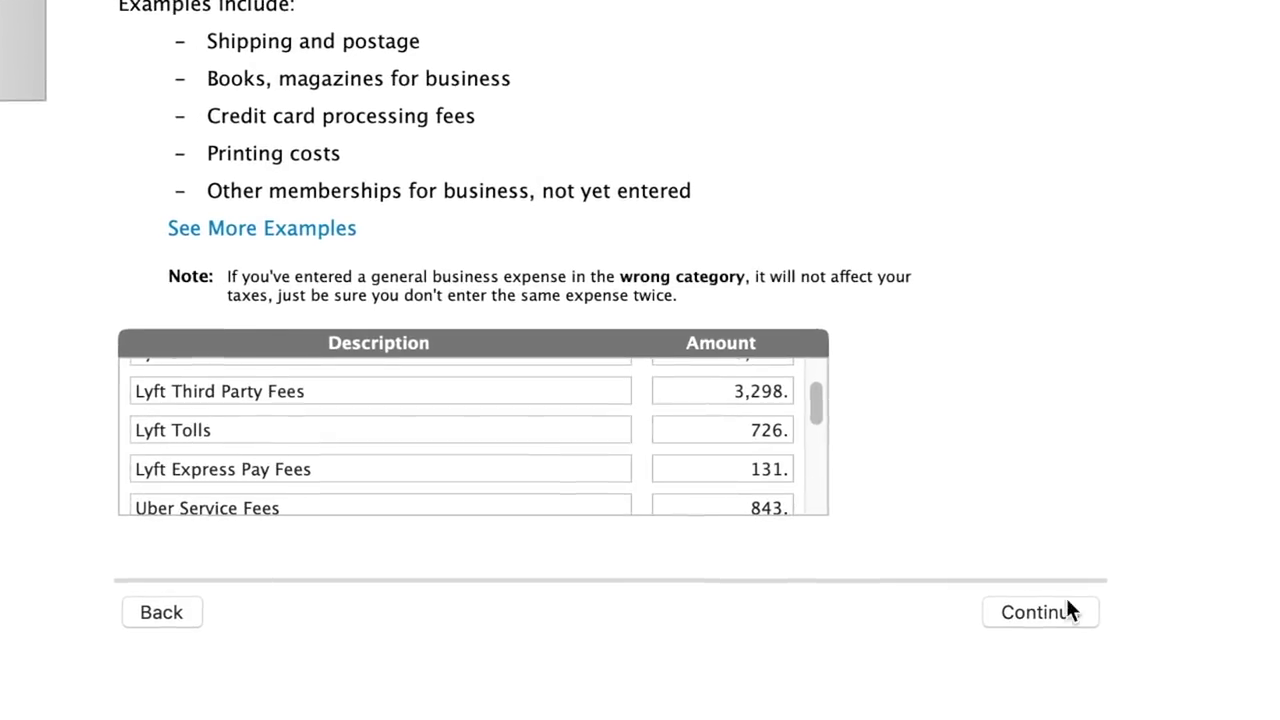
pyautogui.click(1112, 611)
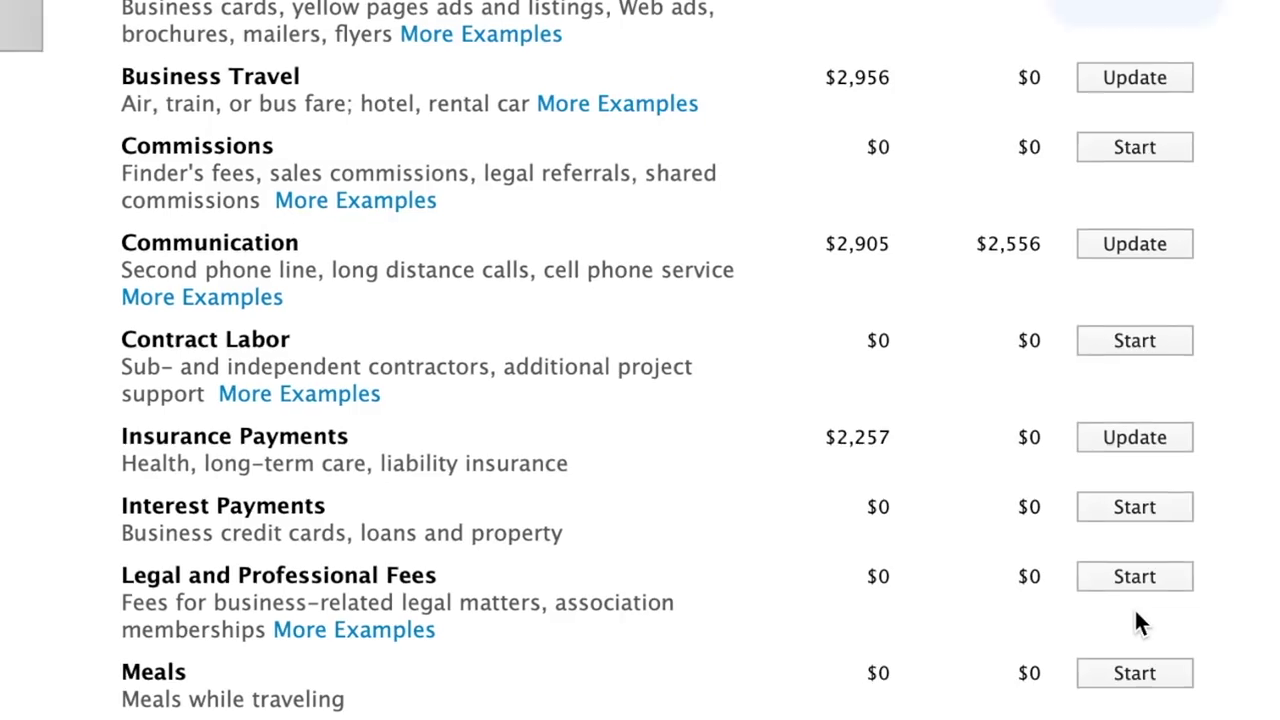
pyautogui.scroll(-5, 640, 360)
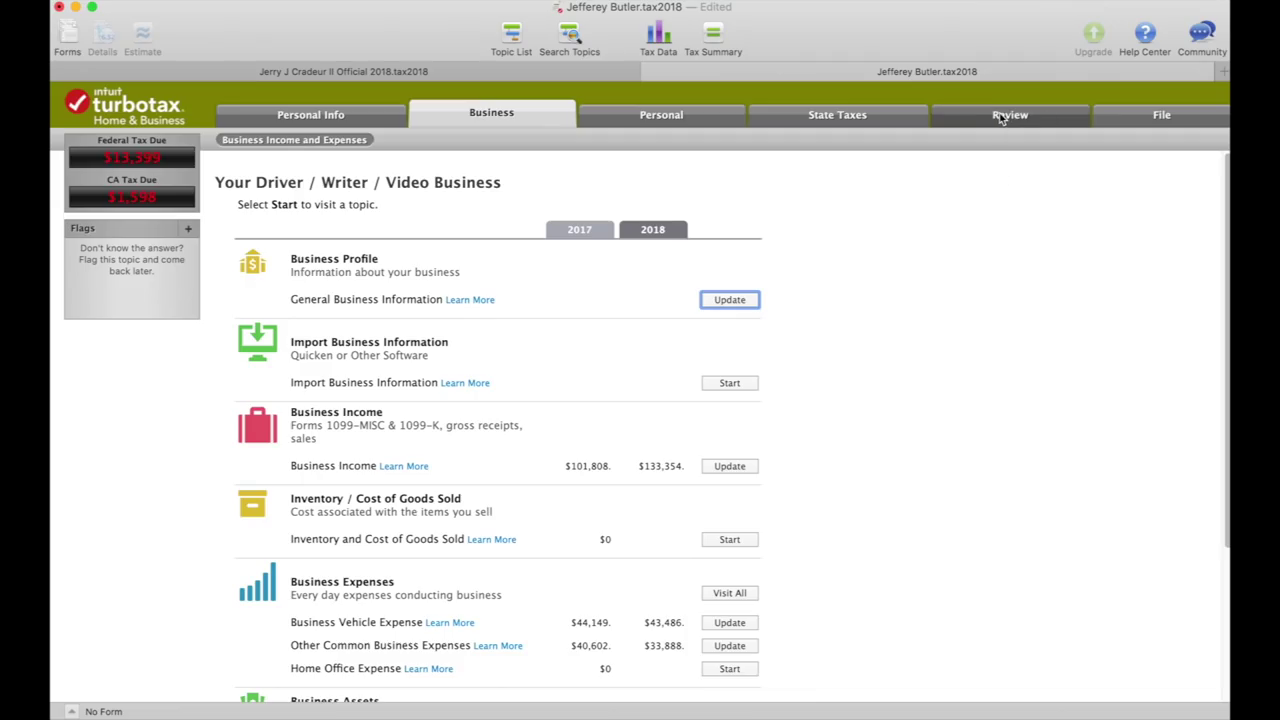
# Step: Run the final review of the return, going through the deductions advice, 2018 tax summary and federal and California accuracy check
pyautogui.click(1001, 118)
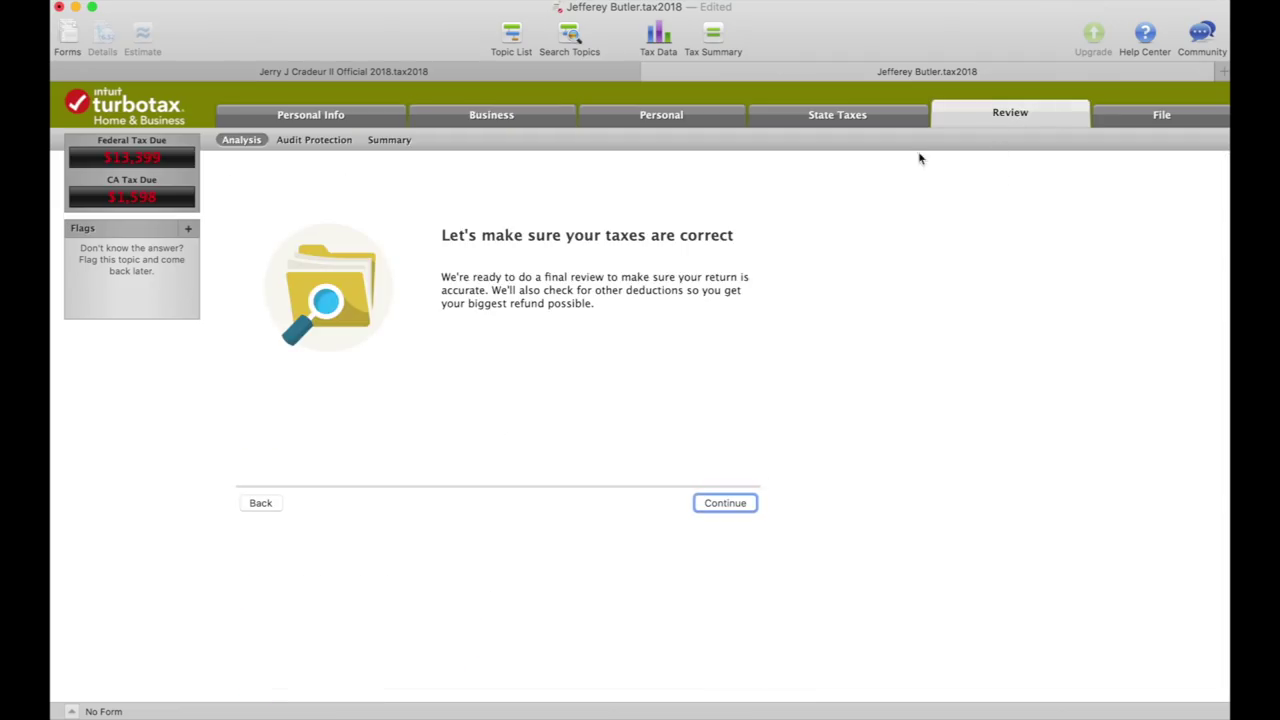
pyautogui.click(725, 503)
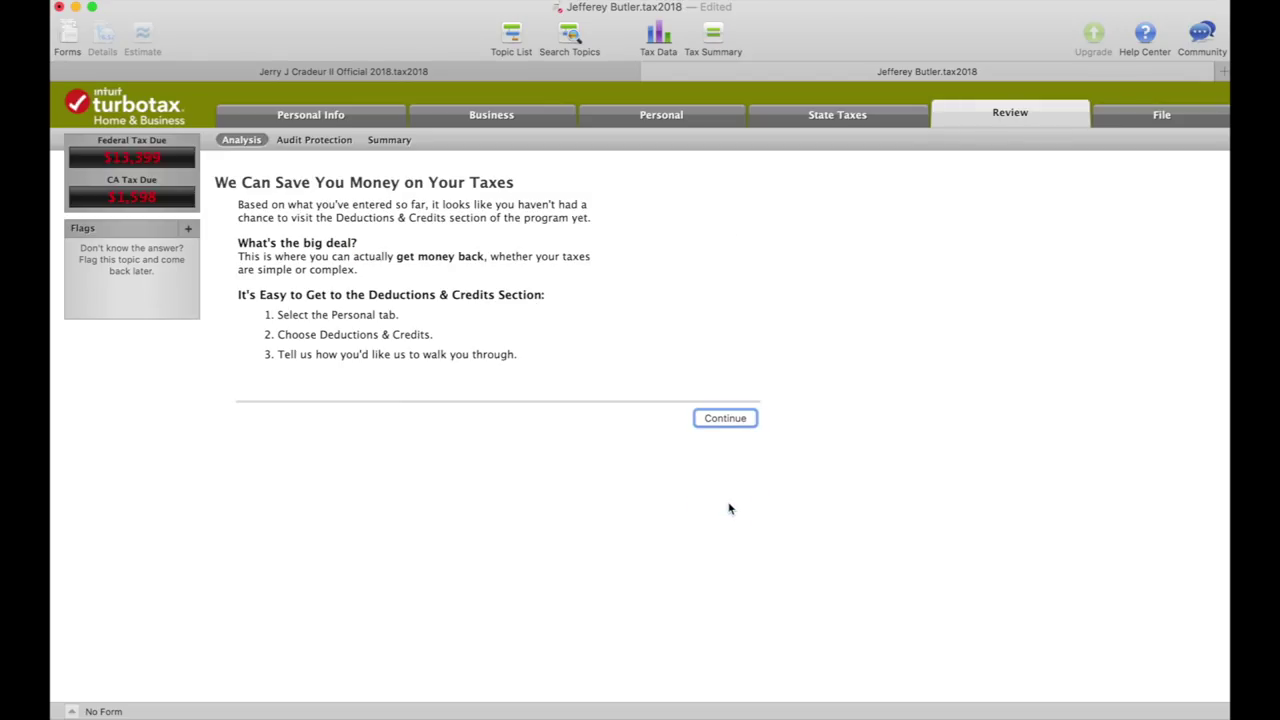
pyautogui.click(725, 418)
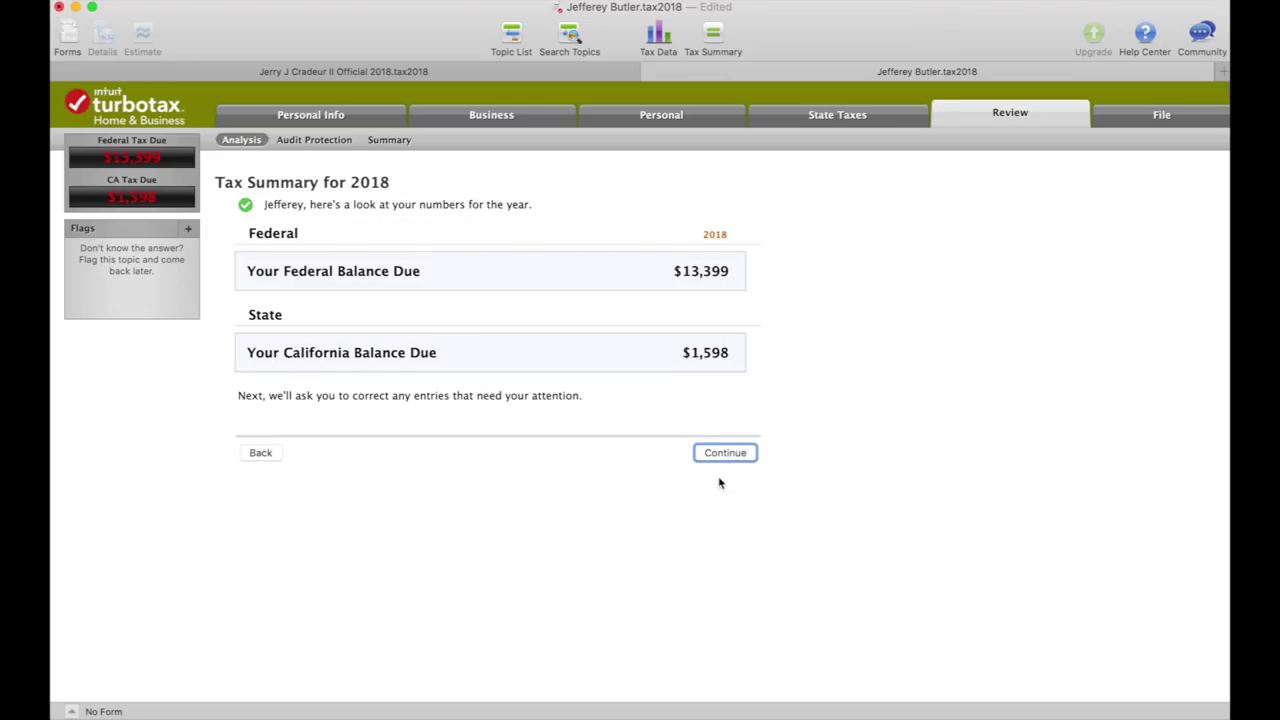
pyautogui.click(729, 455)
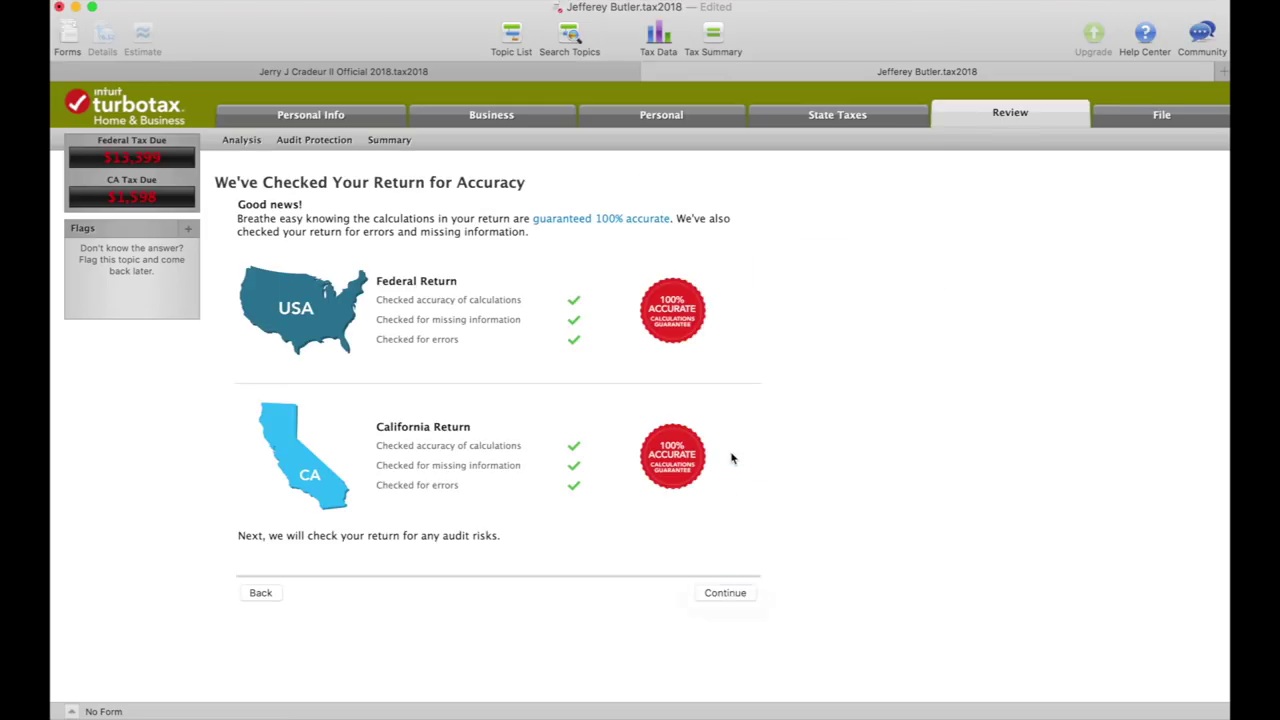
pyautogui.click(726, 593)
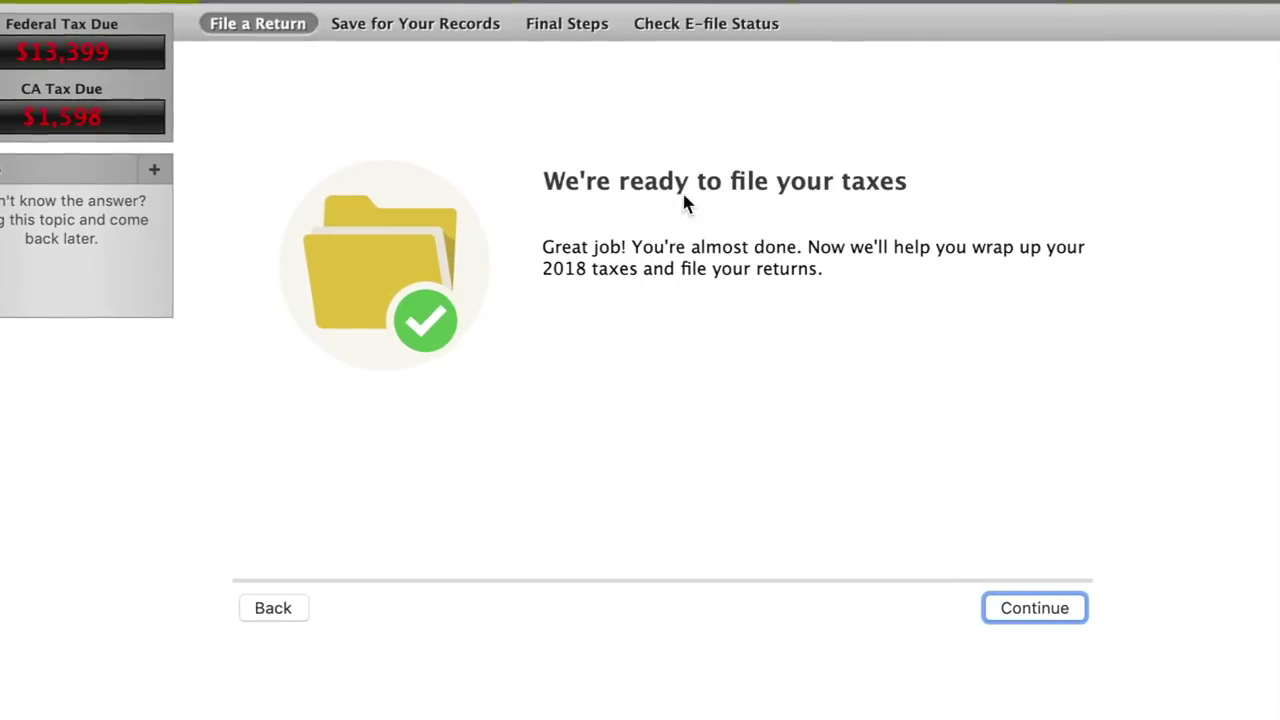
# Step: Proceed to filing the return and choose File by mail for the federal return
pyautogui.click(1040, 610)
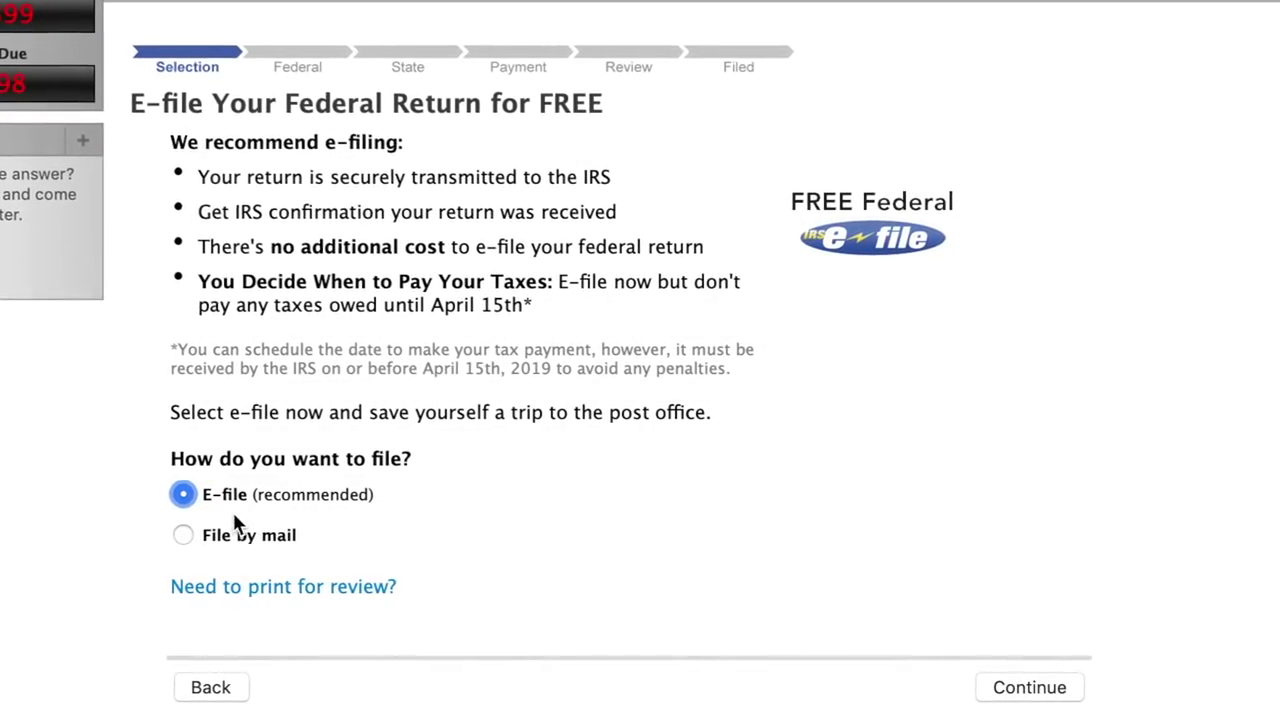
pyautogui.click(146, 534)
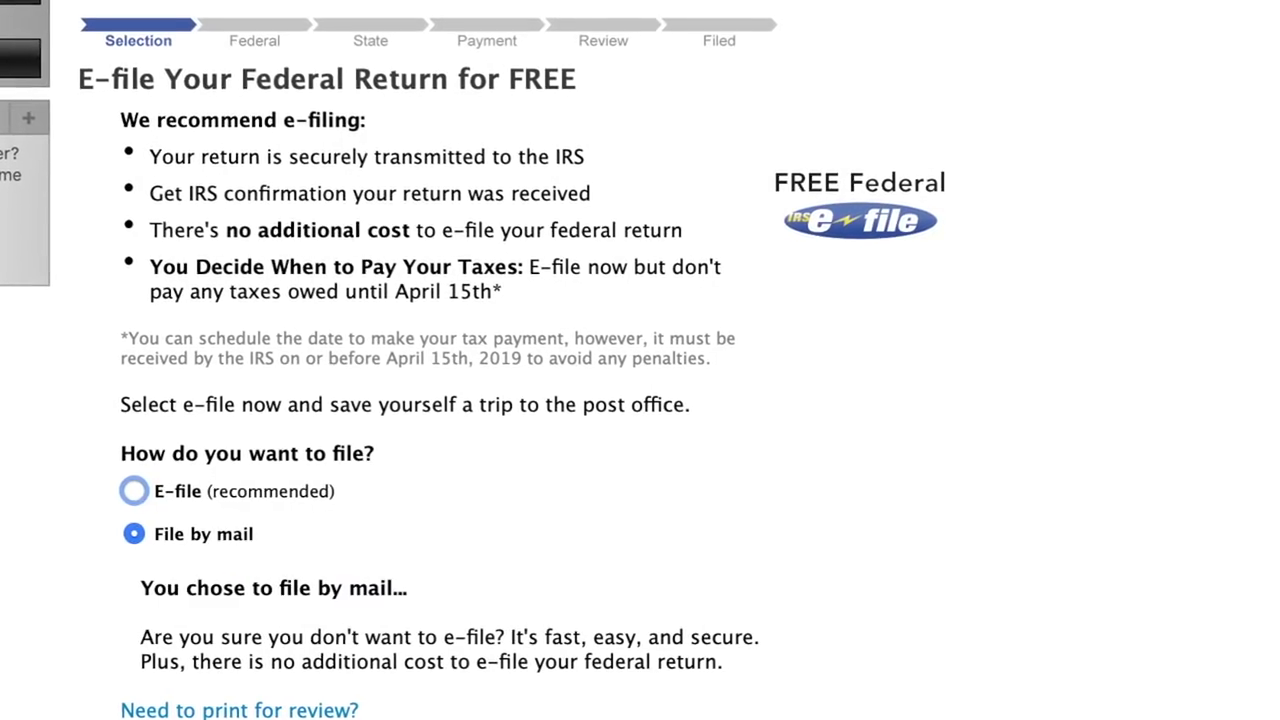